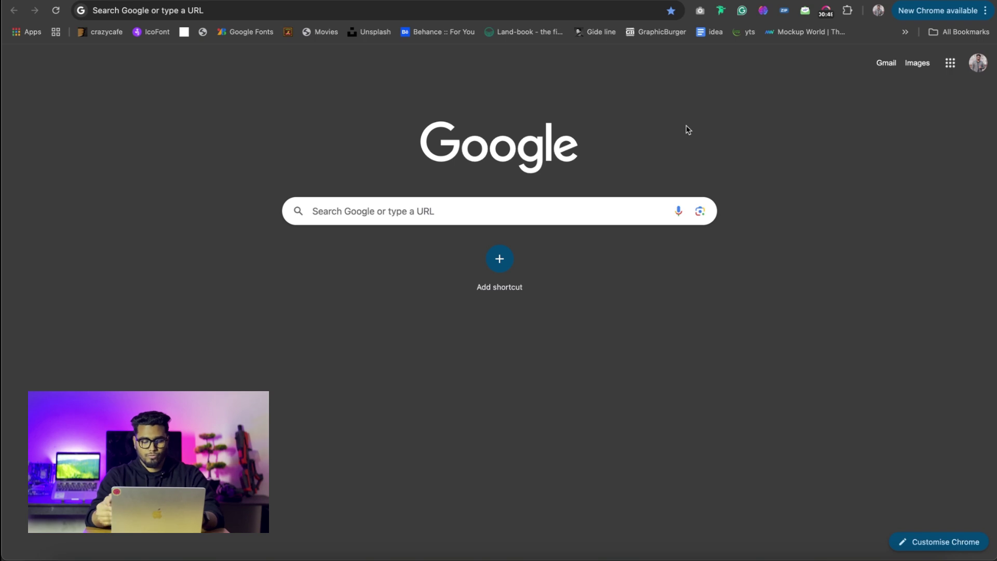
Go to pinterest.com and open the pin of a tilted screen mockup with pink spheres from the home feed
left_click(474, 14)
type("pinterest.com")
key("Return")
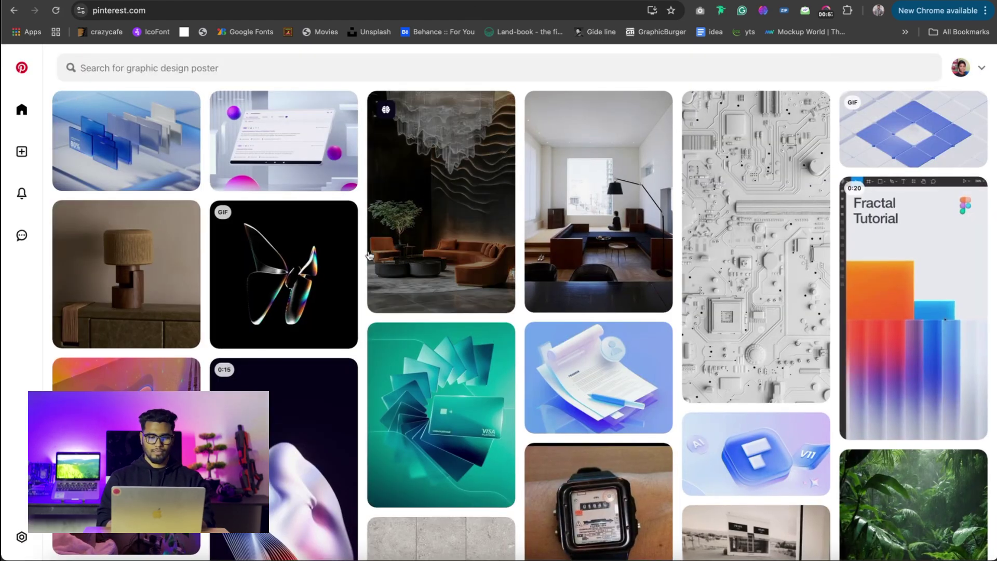
scroll(369, 255, "down", 1)
scroll(369, 255, "up", 1)
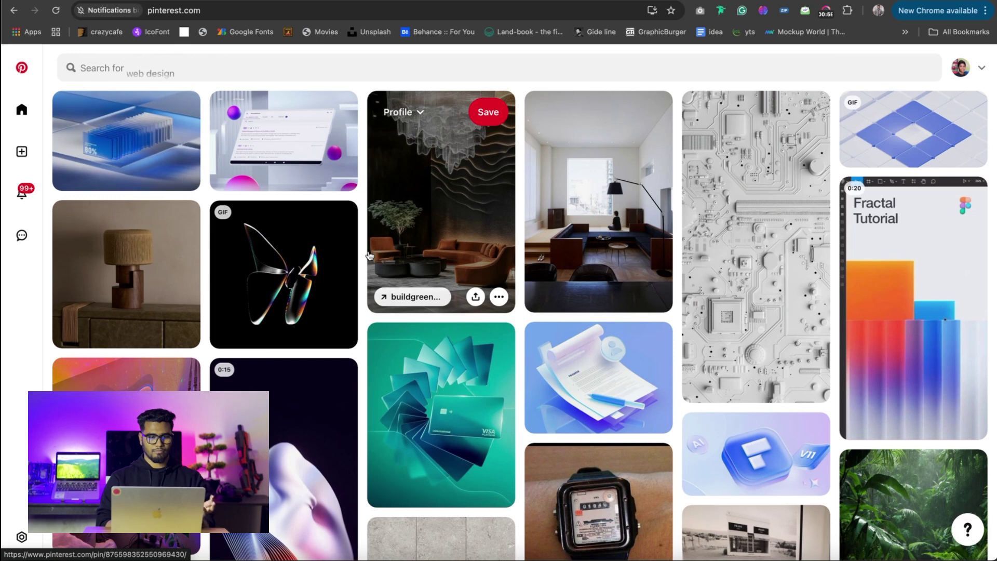
left_click(244, 112)
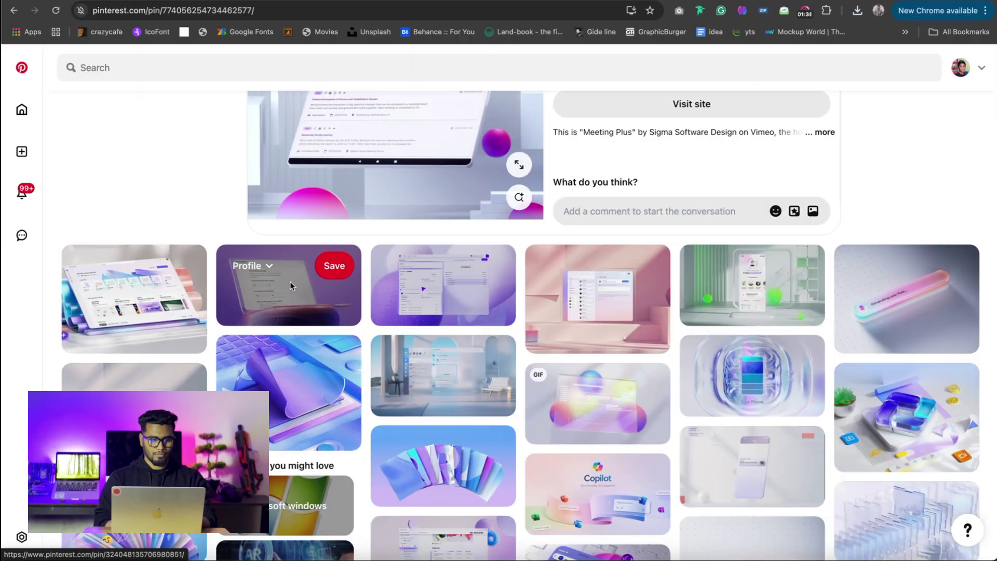
Browse the related pins, open the Cash App | Comforts pin and visit its Behance project page
right_click(289, 284)
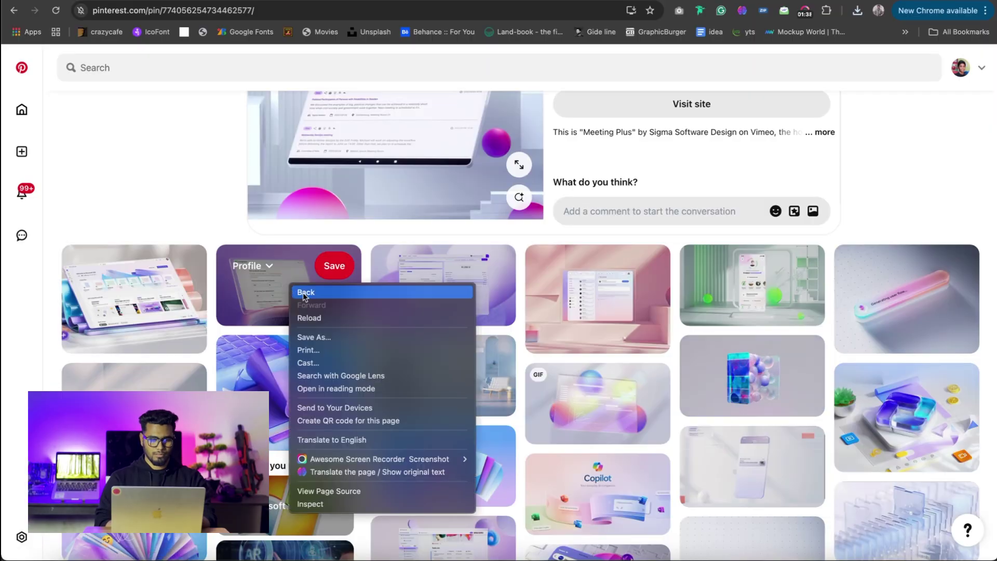
left_click(252, 326)
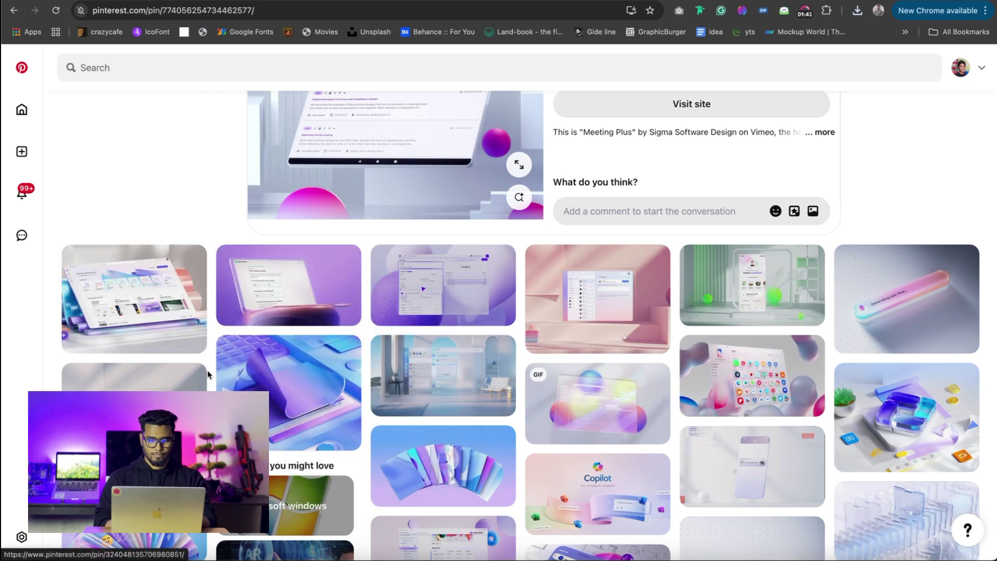
scroll(96, 282, "down", 10)
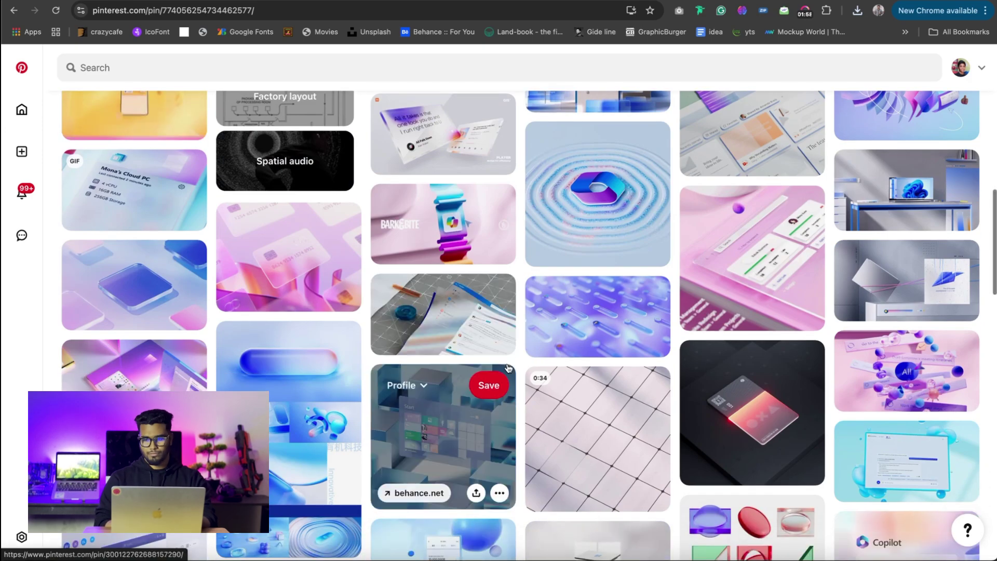
left_click(447, 430)
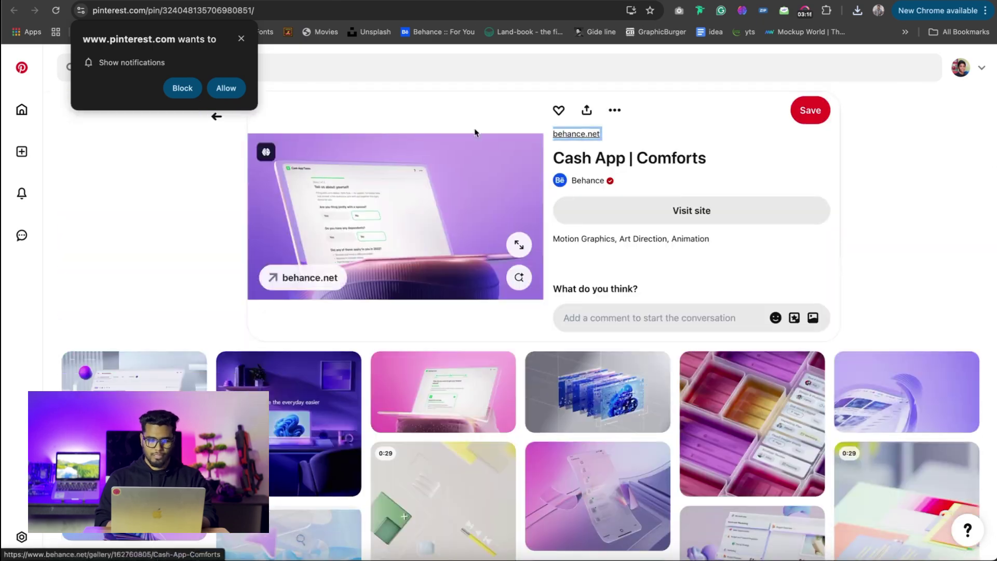
left_click(474, 135)
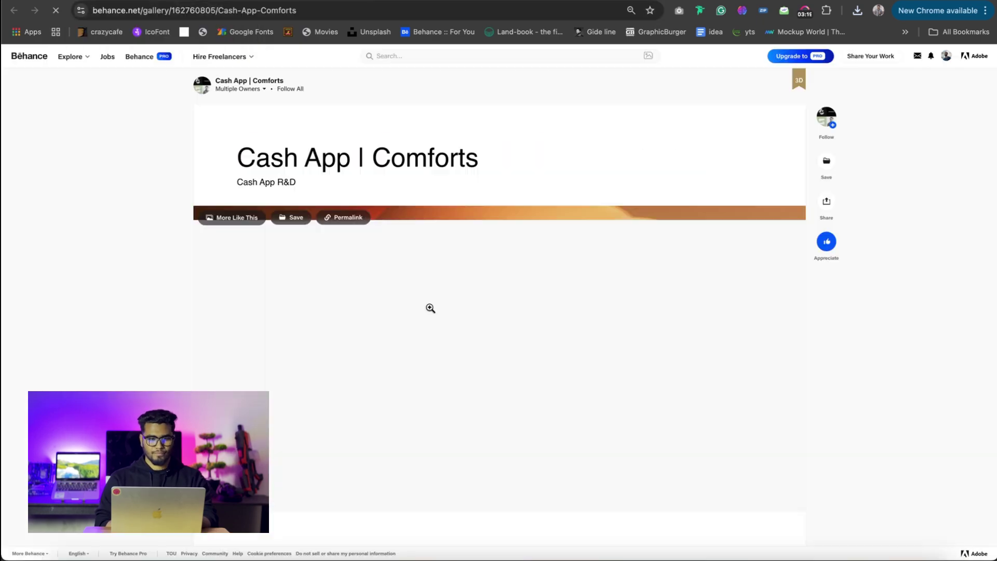
Examine the Cash App | Comforts project images down to the laptop and phone mockups near the end
scroll(430, 308, "down", 20)
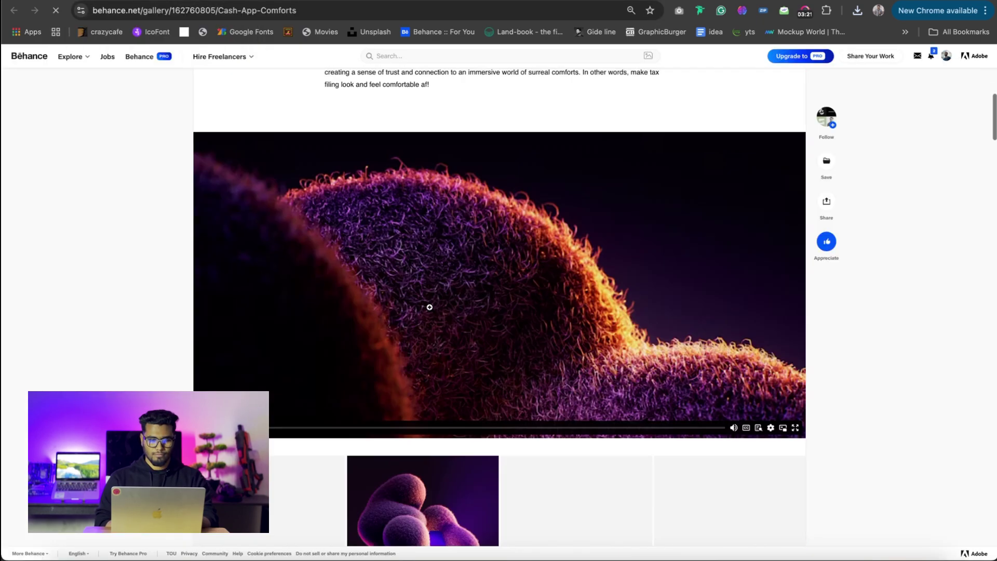
scroll(430, 308, "down", 6)
scroll(430, 308, "up", 12)
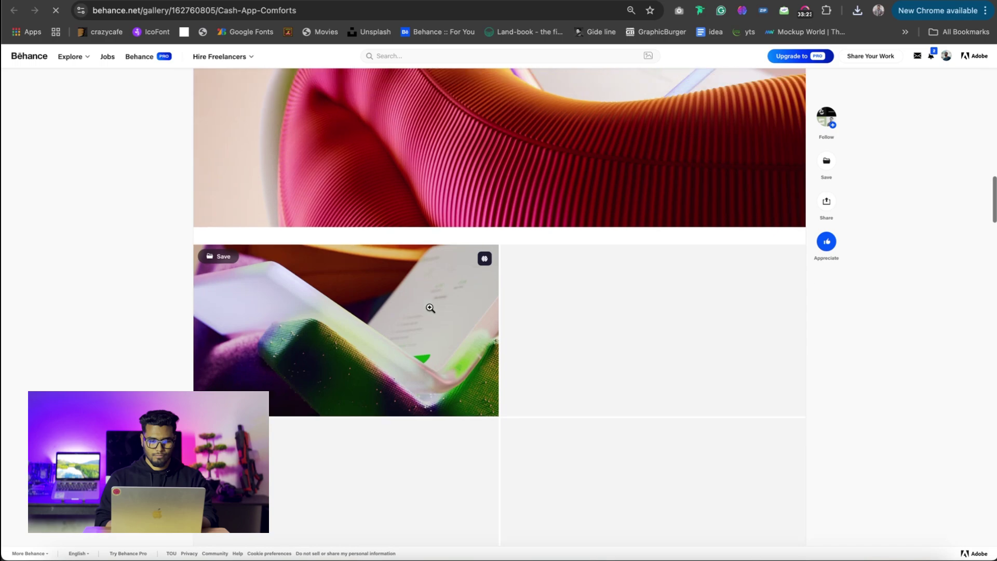
scroll(430, 308, "down", 11)
scroll(431, 308, "down", 15)
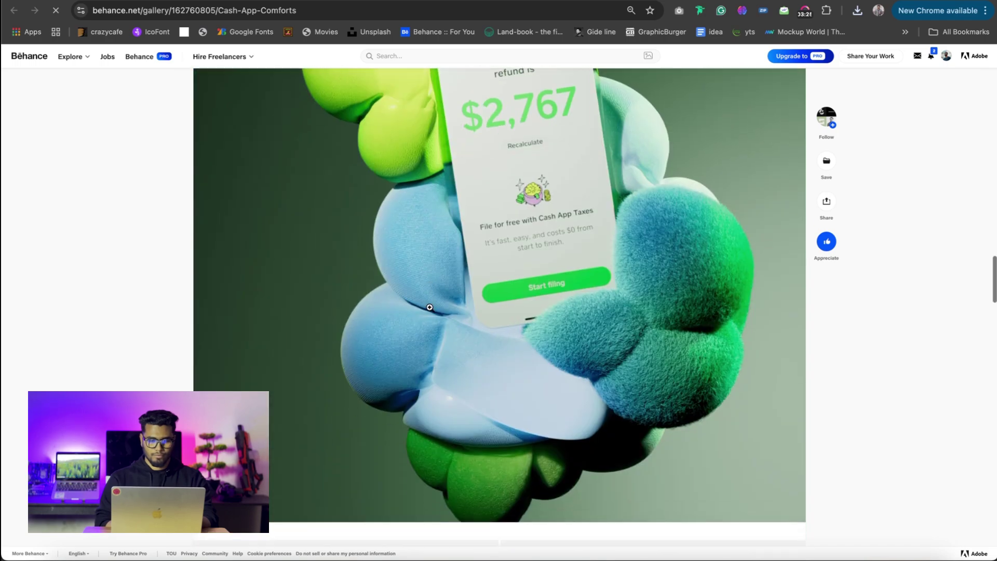
scroll(430, 308, "up", 3)
scroll(430, 308, "down", 4)
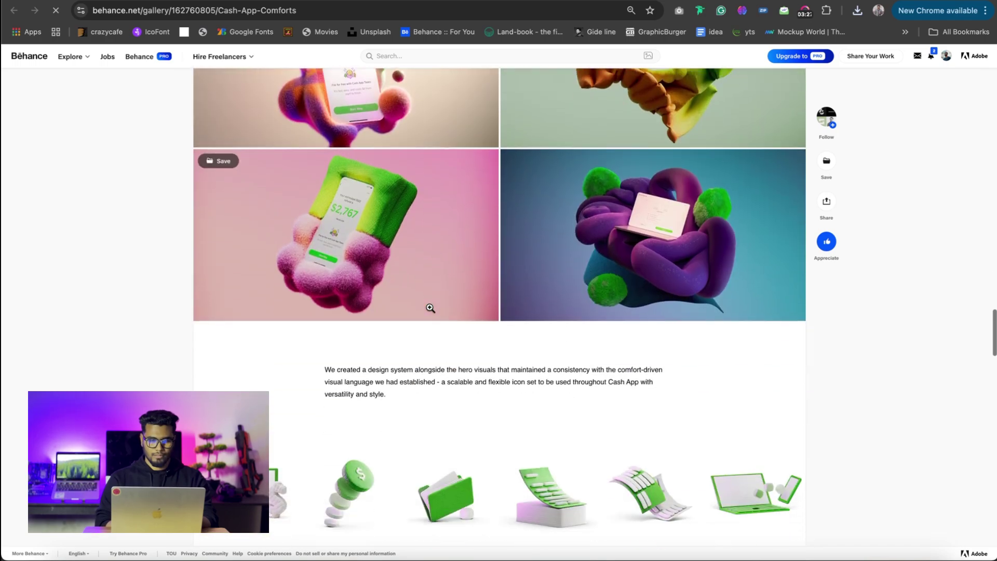
scroll(429, 308, "up", 1)
scroll(431, 308, "down", 6)
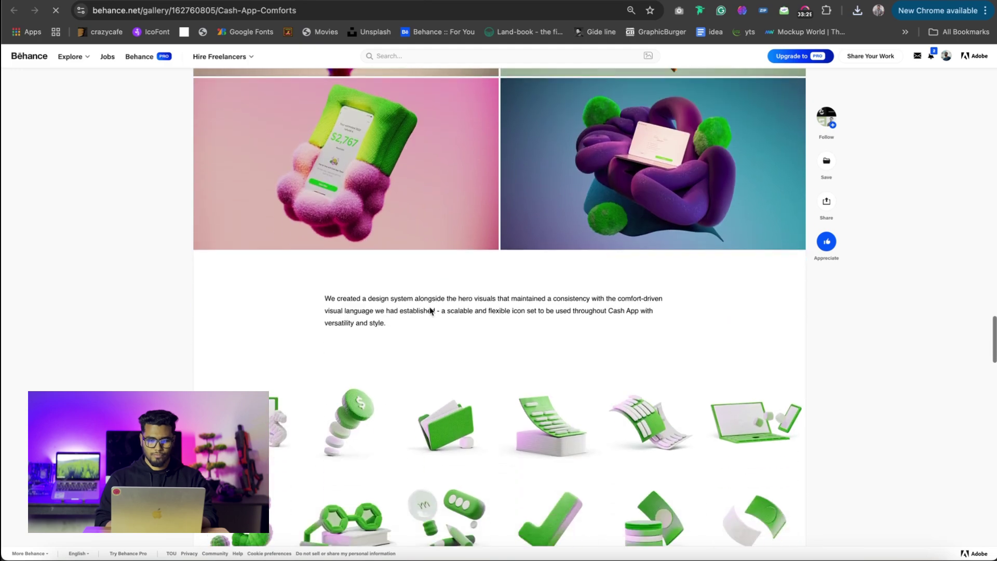
scroll(430, 308, "down", 10)
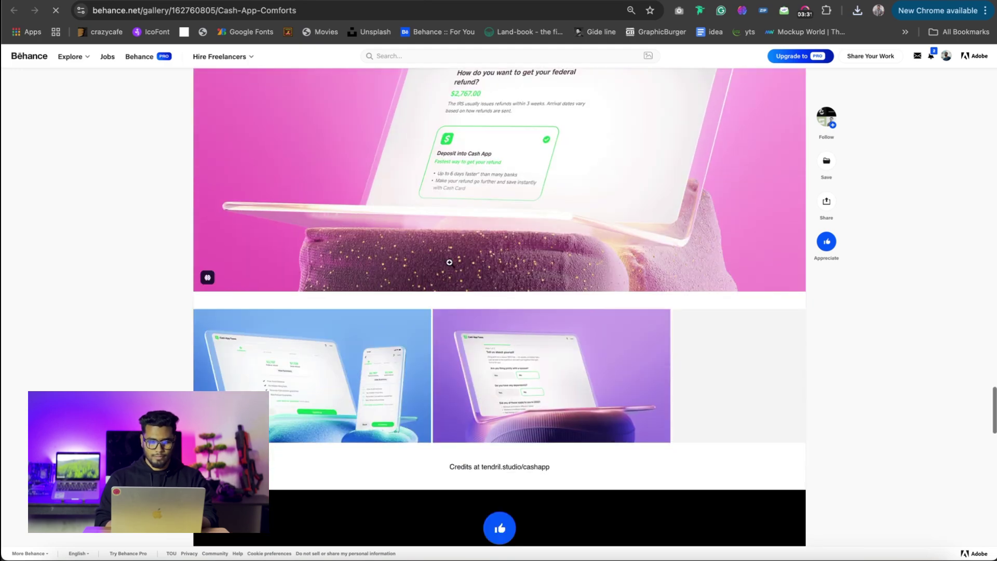
Preview the blue Cash App Taxes laptop and phone mockup at full size and download the image
left_click(344, 398)
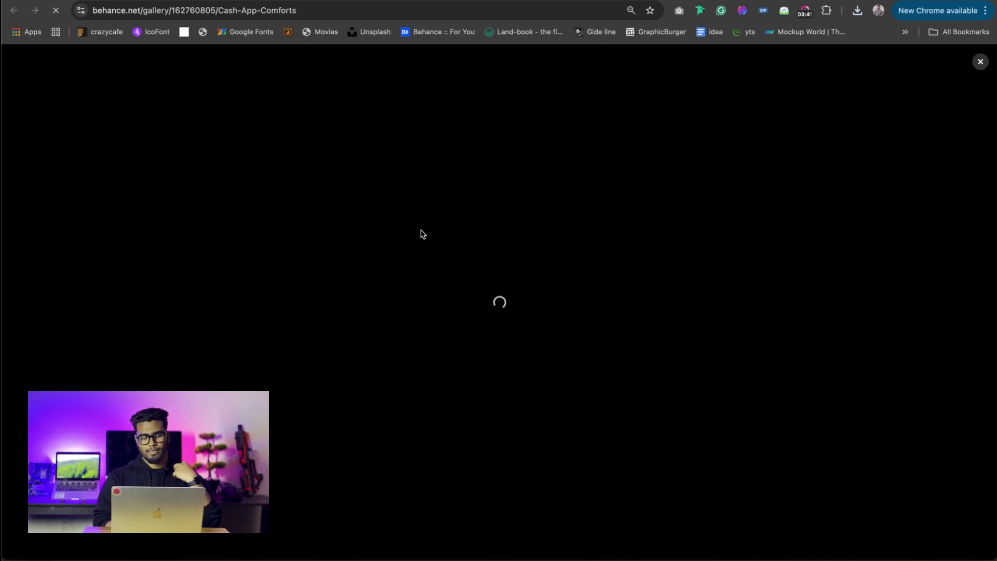
left_click(980, 66)
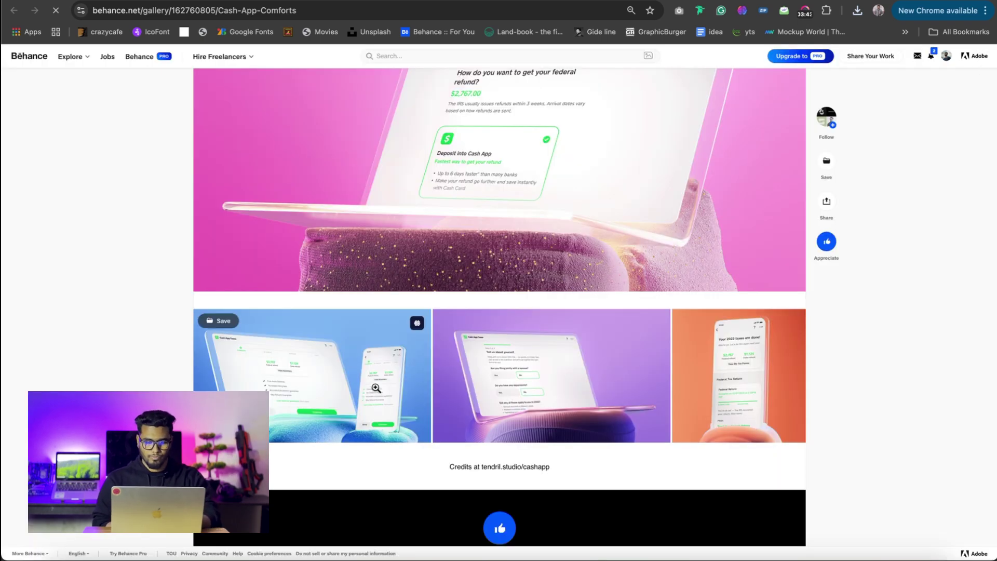
left_click(320, 368)
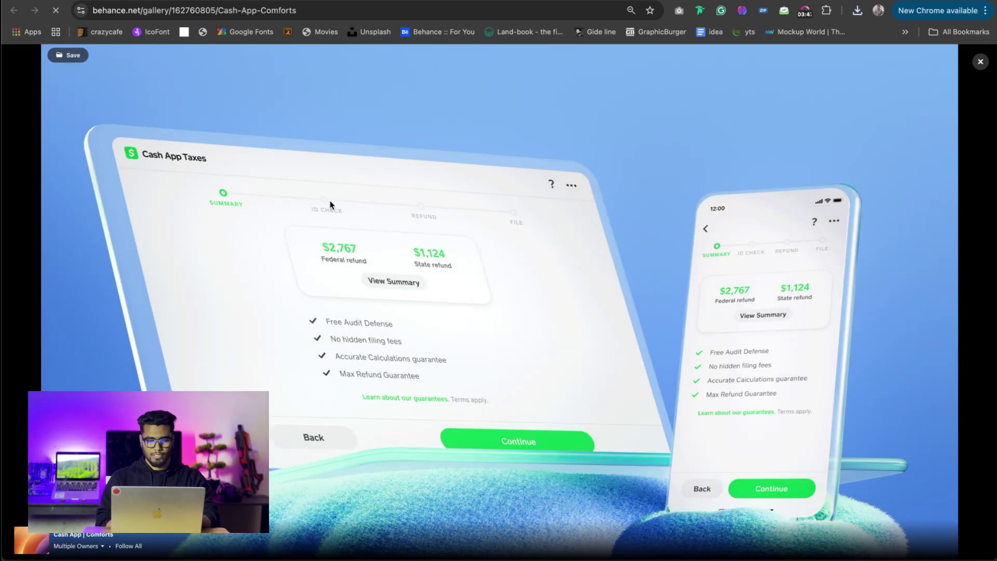
key("Escape")
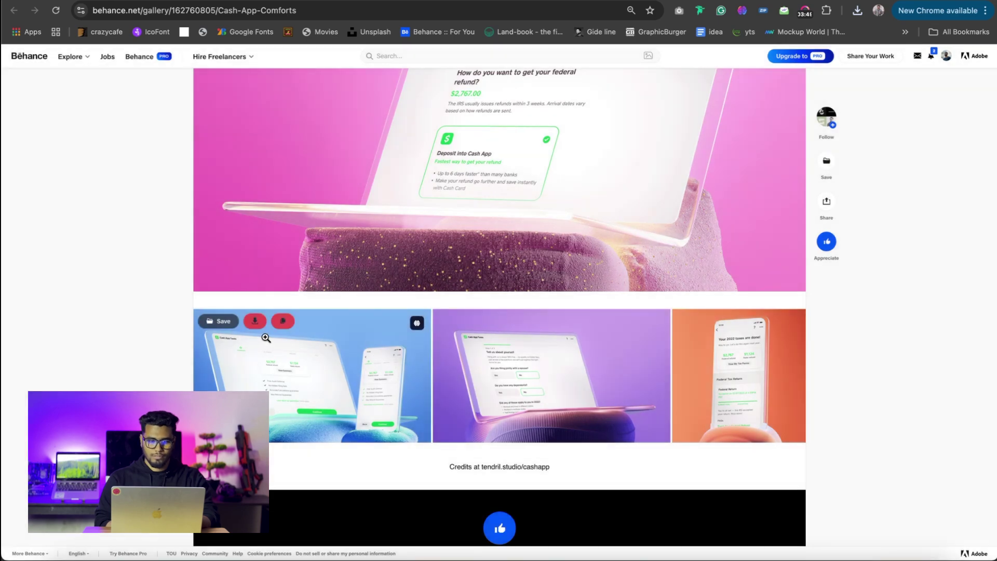
left_click(255, 321)
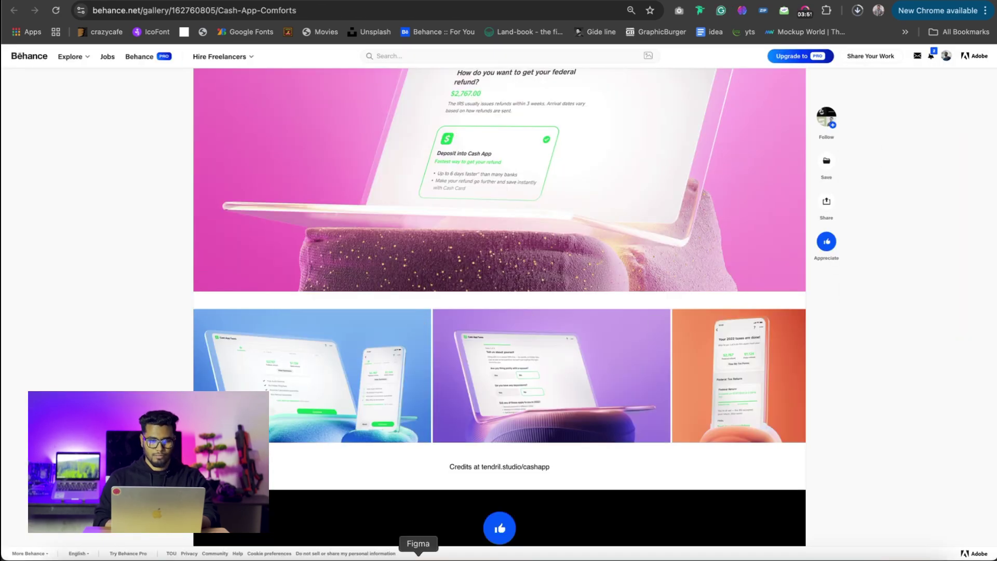
Switch to Figma and place the downloaded laptop and phone mockup image on the canvas of the 3d mockup file
left_click(418, 556)
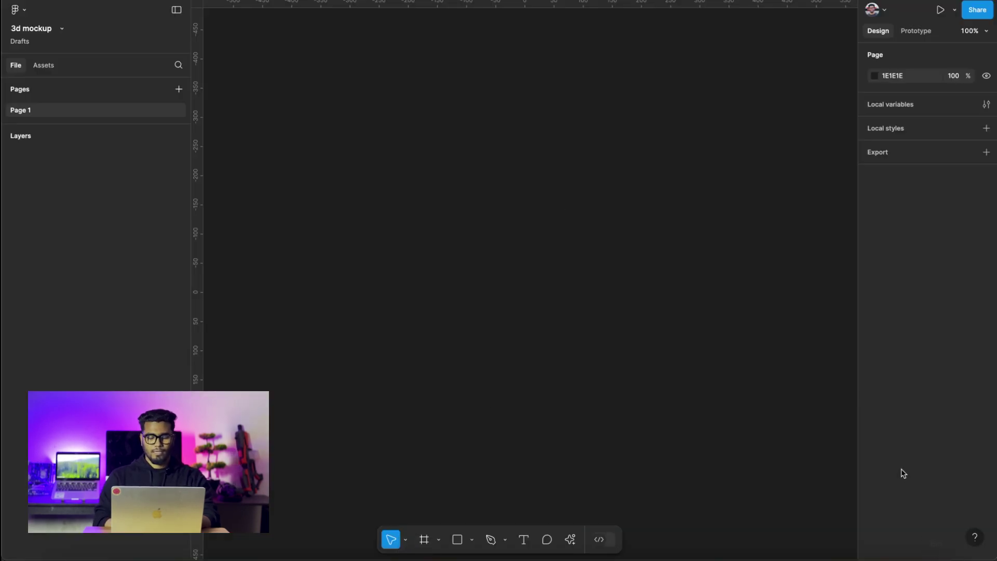
left_click(908, 557)
left_click_drag(909, 532, 336, 143)
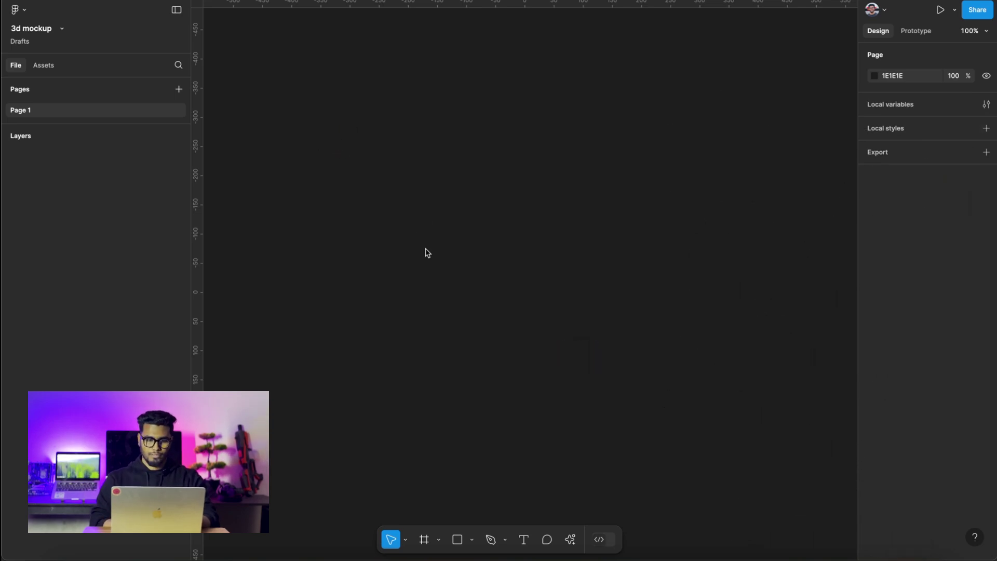
scroll(426, 251, "down", 5)
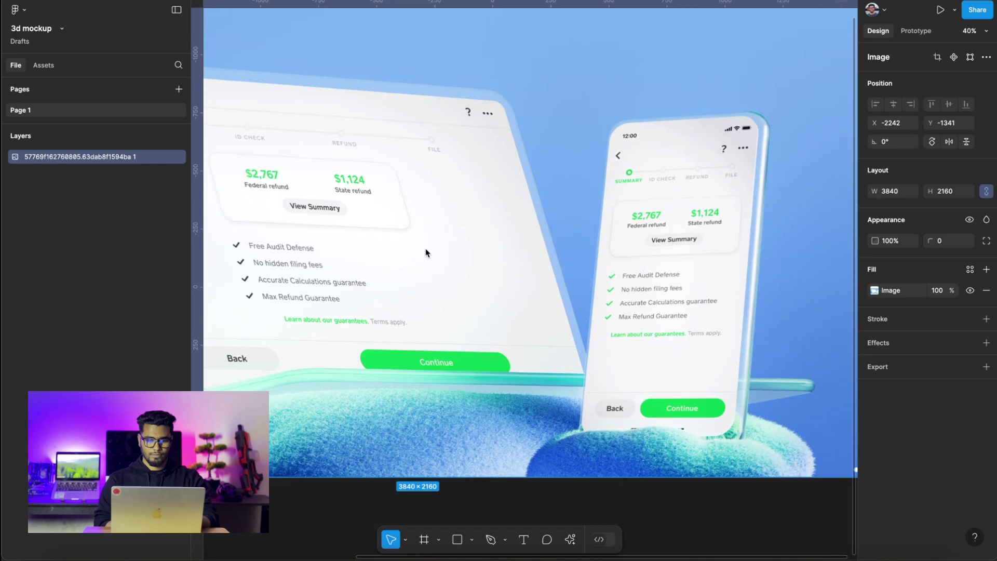
scroll(426, 250, "down", 3)
left_click(517, 492)
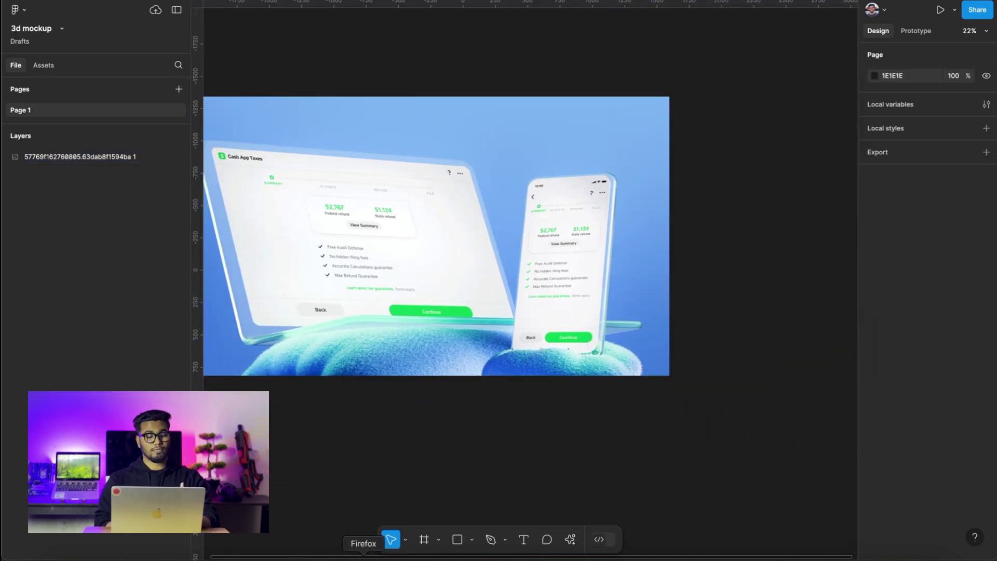
scroll(444, 405, "left", 3)
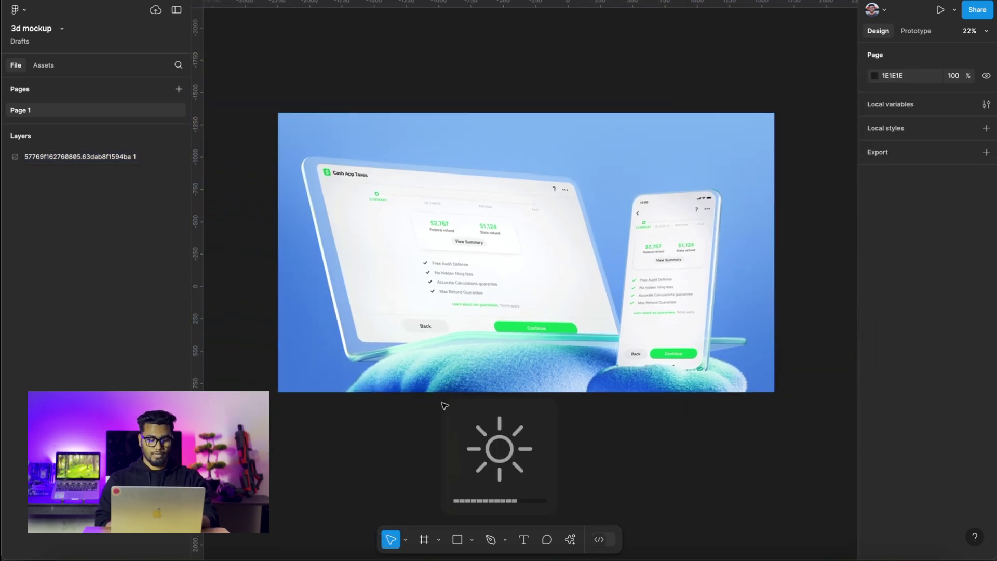
left_click(519, 232)
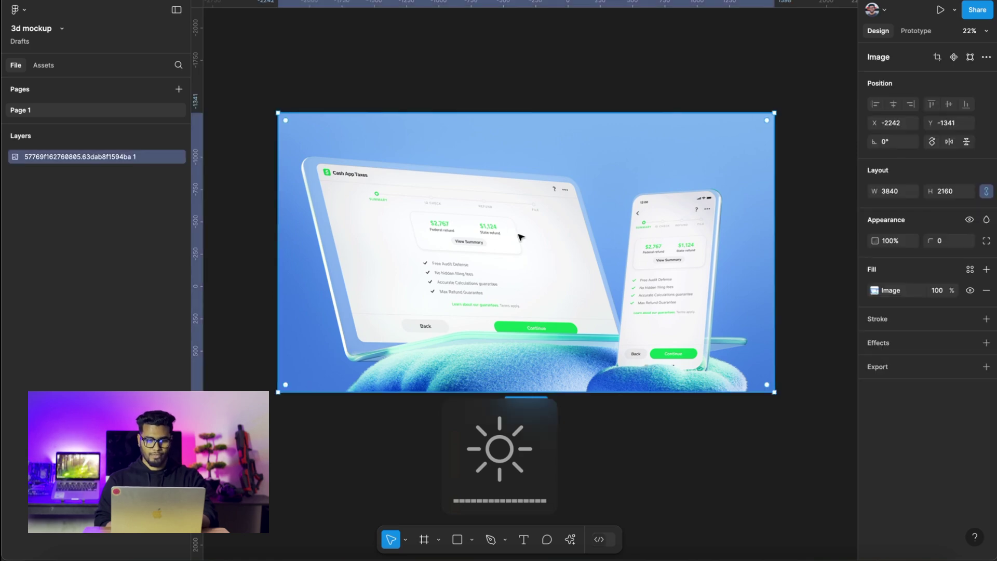
left_click(588, 448)
Draw a rectangle about 2353 × 1344 over the laptop screen and extend its lower edge to about 1378 high
scroll(519, 309, "up", 5)
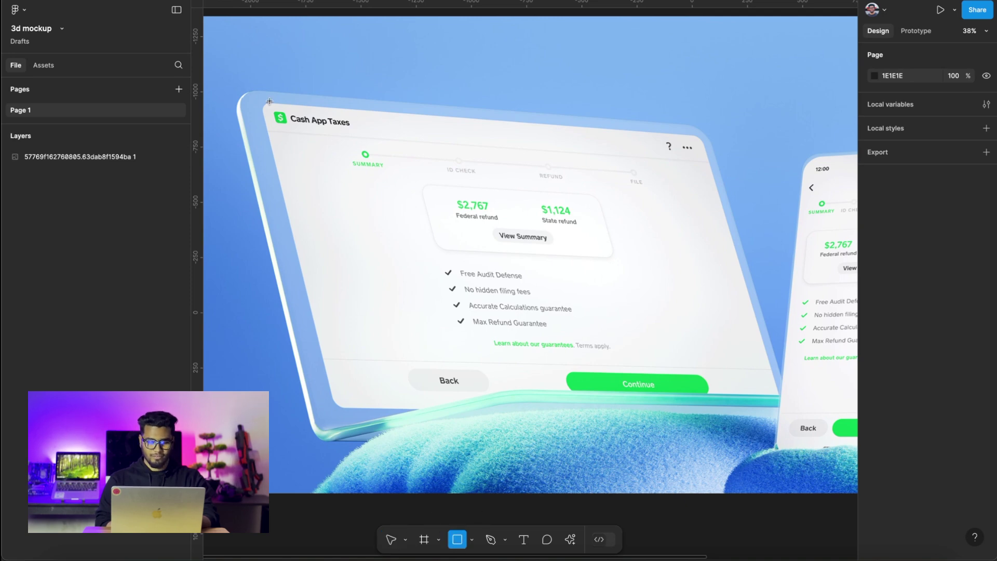
left_click_drag(261, 102, 781, 400)
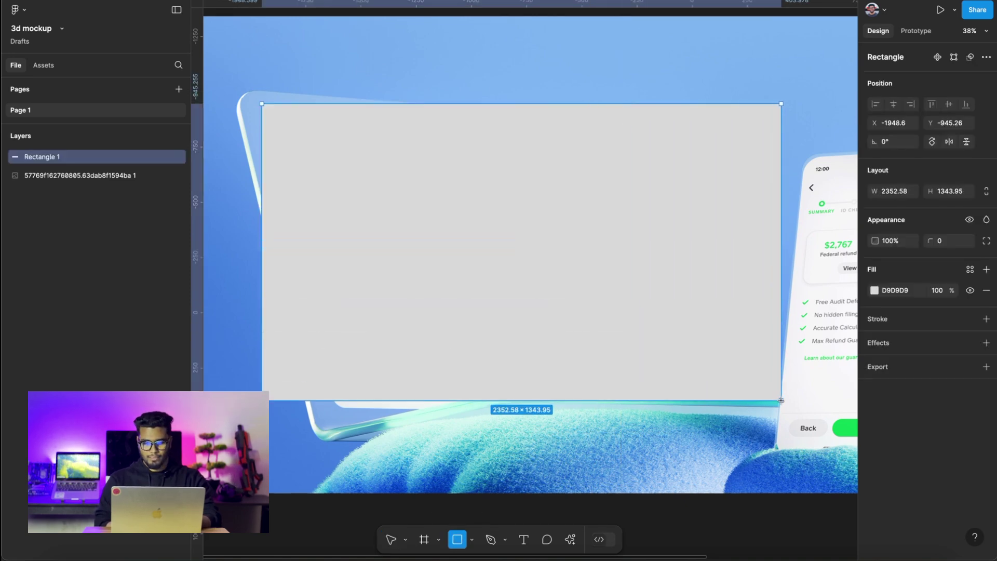
left_click_drag(395, 399, 389, 407)
Edit the rectangle's points so its corners sit on the corners of the tilted laptop screen
key("Return")
left_click_drag(262, 408, 335, 403)
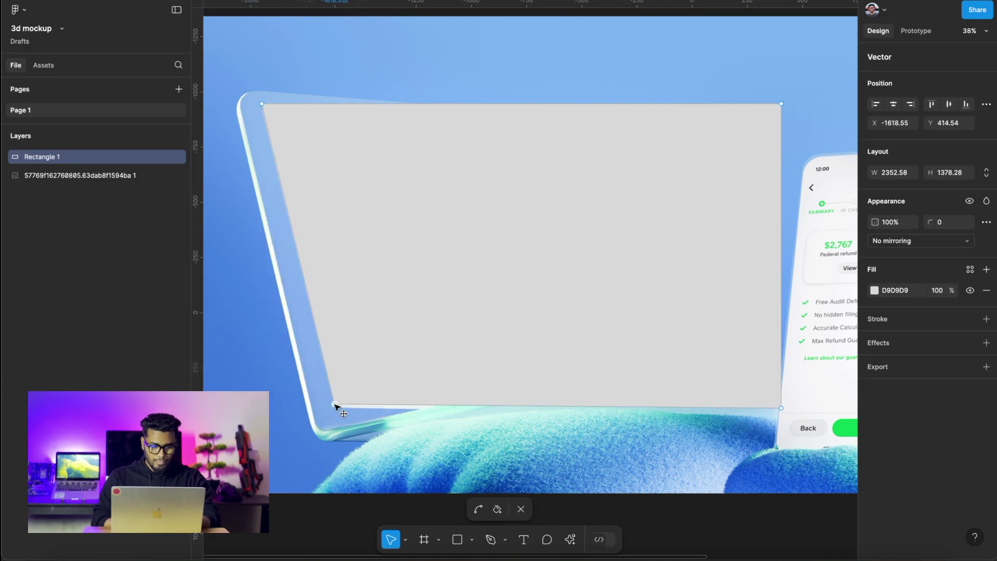
scroll(274, 162, "up", 3)
left_click(260, 178)
scroll(258, 173, "down", 3)
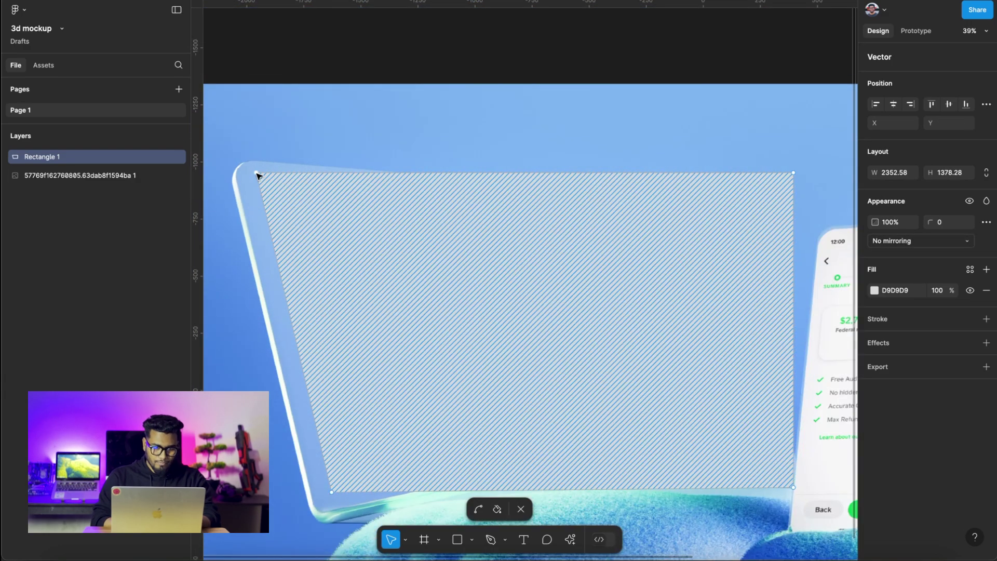
scroll(311, 166, "right", 5)
left_click_drag(380, 156, 304, 188)
scroll(307, 189, "left", 4)
left_click_drag(602, 423, 610, 420)
Shape the rectangle's lower edge along the glass base with an added point and move its lower-right corner to about X 396.5, Y 373.8
scroll(610, 420, "left", 3)
scroll(417, 356, "up", 3)
left_click_drag(654, 383, 523, 356)
scroll(629, 390, "right", 1)
scroll(687, 382, "right", 5)
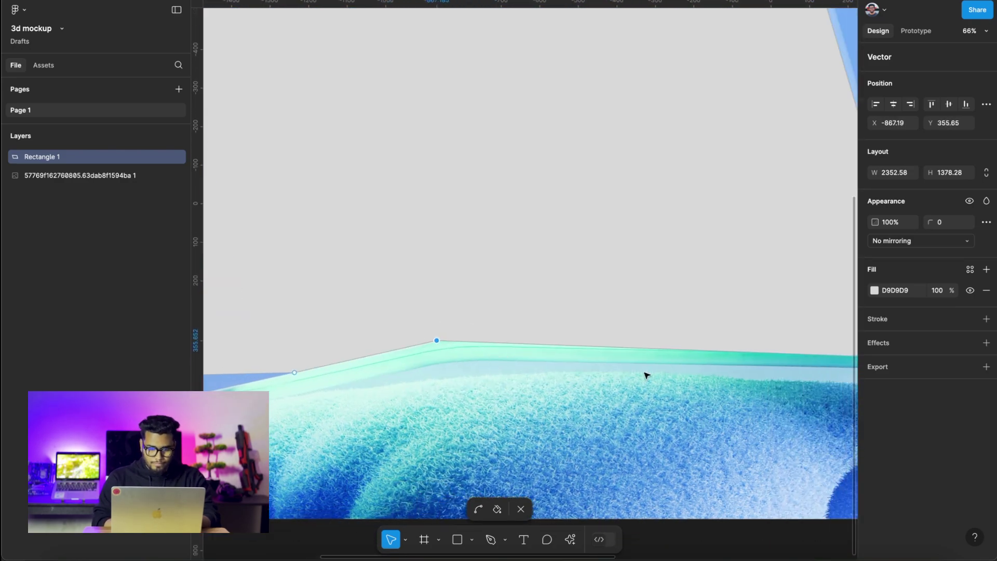
left_click_drag(795, 340, 788, 329)
scroll(788, 330, "left", 3)
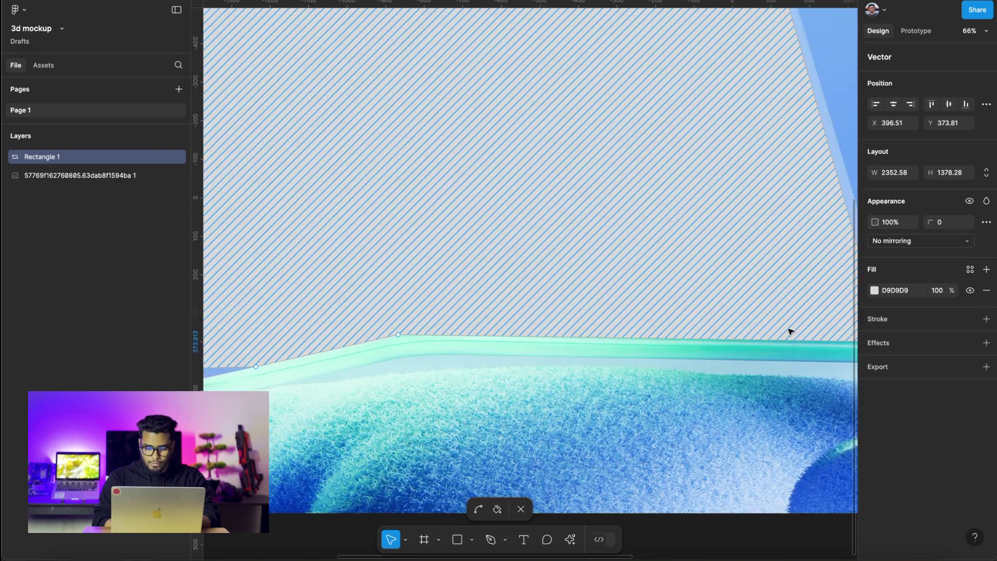
Refine the lower edge's peak point to about X -858, Y 359 and add another point beside it at about X -774
scroll(410, 348, "up", 3)
mouse_move(400, 346)
left_mouse_down()
mouse_move(419, 337)
mouse_move(406, 349)
left_mouse_up()
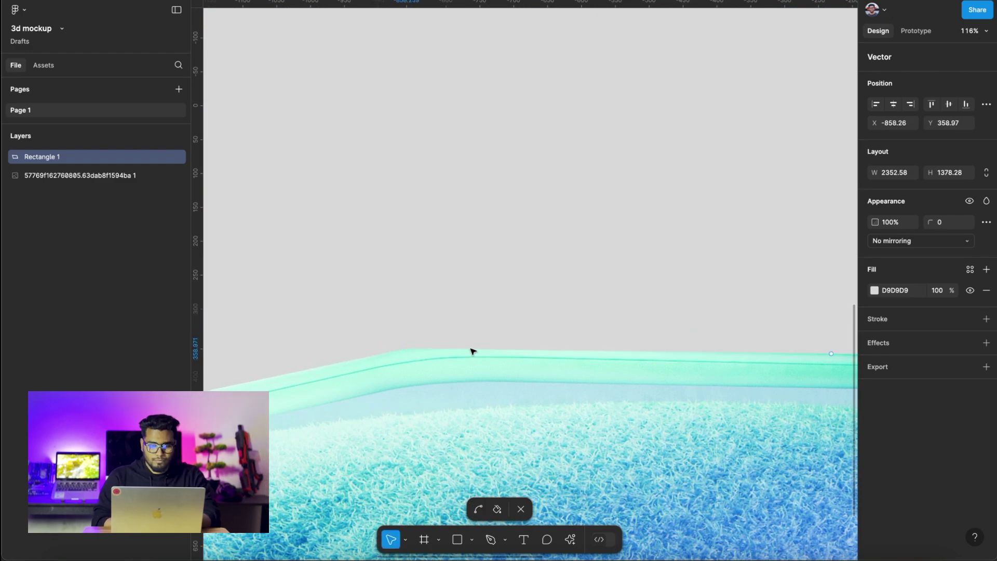
left_click(514, 322)
scroll(514, 320, "down", 4)
left_click(717, 341)
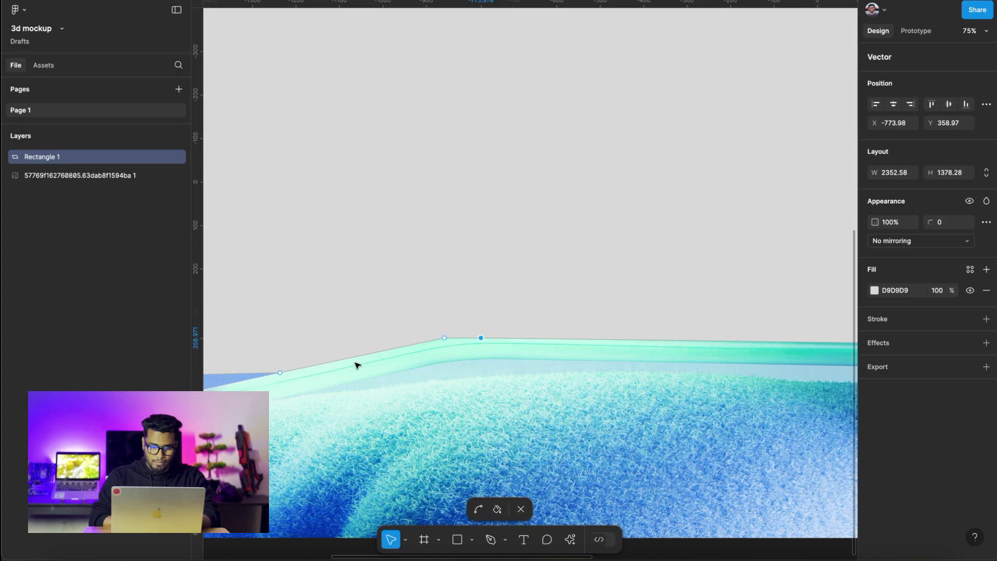
left_click_drag(415, 343, 416, 345)
Bend the lower edge at its peak and adjust the points there to follow the curve of the glass base
scroll(474, 335, "up", 4)
left_click(382, 347, "super")
scroll(389, 349, "up", 1)
scroll(390, 348, "left", 3)
left_click(449, 330)
left_click_drag(582, 323, 587, 319)
Round the corners of the laptop screen shape, giving its upper-right corner a radius of 30
scroll(587, 320, "down", 8)
double_click(591, 458)
scroll(591, 458, "up", 2)
double_click(588, 292)
left_click(371, 121)
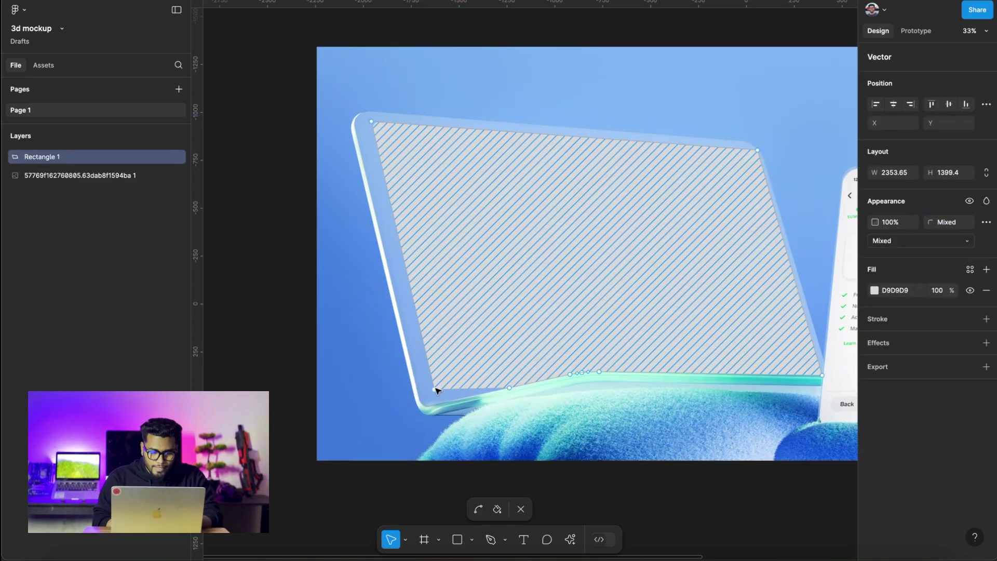
type("10")
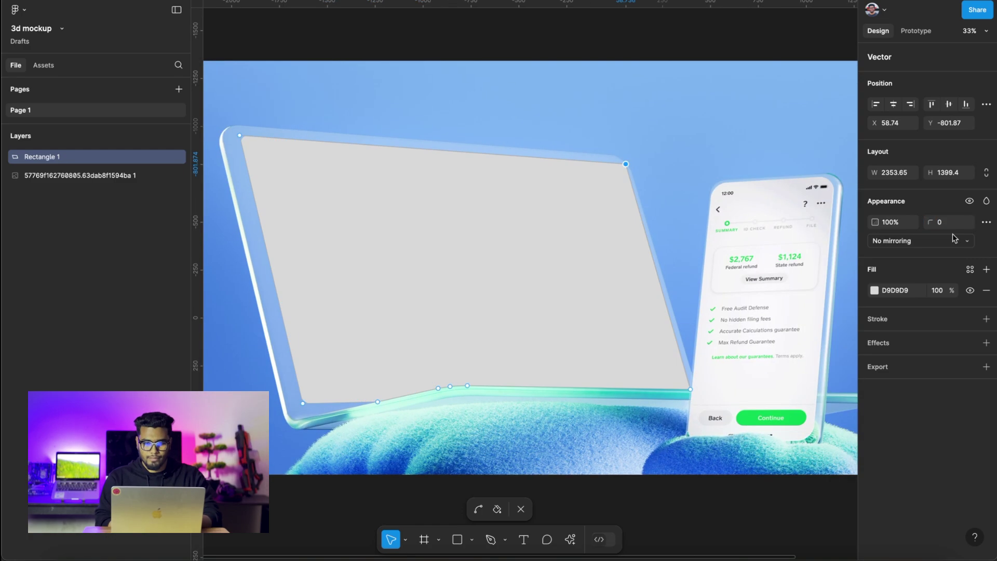
type("30")
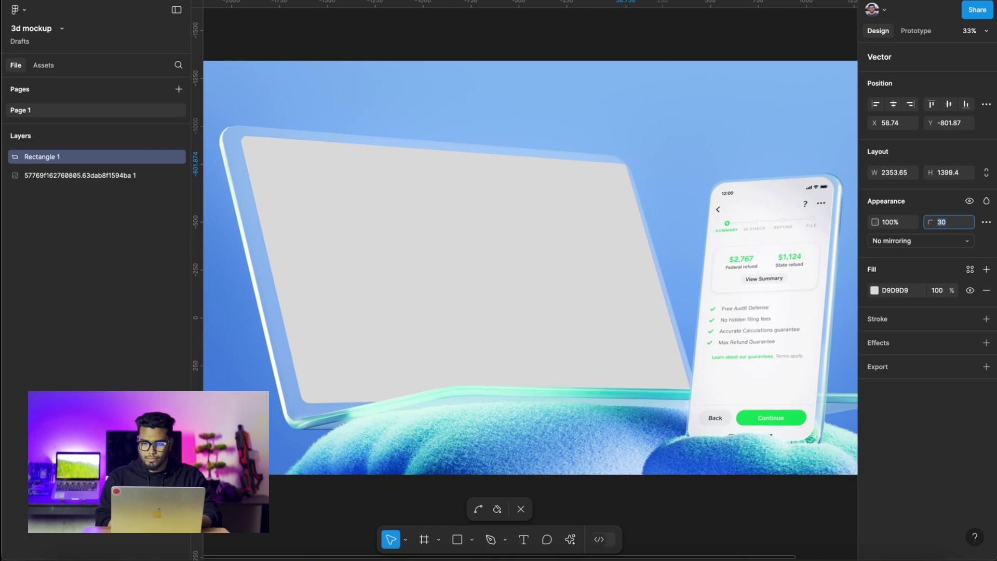
Move the laptop shape's lower-right corner to about X 393.6, Y 373.6 beside the phone and finish editing its points
scroll(634, 154, "up", 6)
left_click(594, 198)
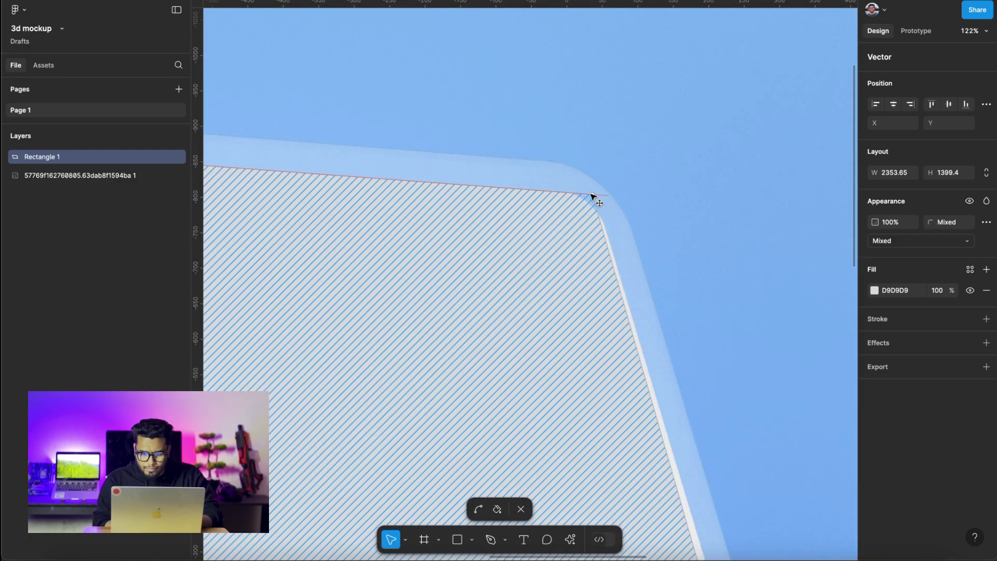
scroll(596, 200, "down", 5)
scroll(644, 364, "up", 5)
scroll(639, 550, "down", 2)
left_click_drag(632, 436, 643, 439)
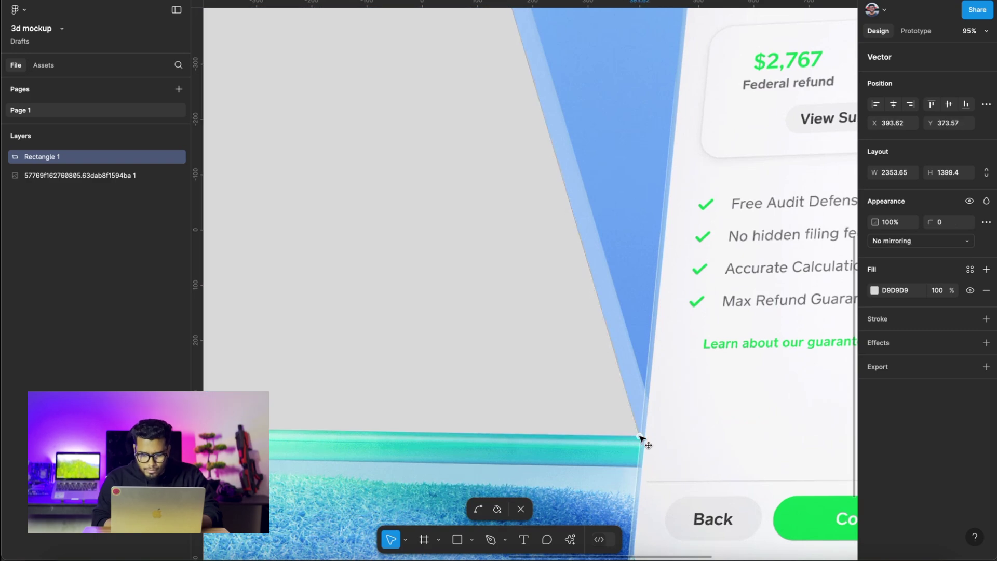
scroll(641, 437, "down", 8)
double_click(609, 143)
scroll(695, 276, "up", 4)
scroll(422, 318, "down", 3)
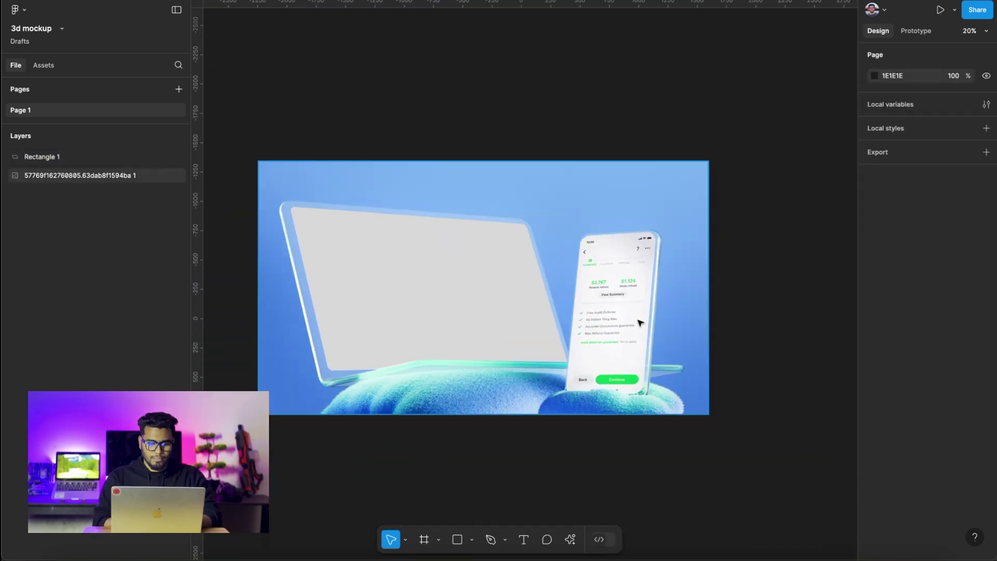
Draw a rectangle over the phone screen and edit its points so the corners match the tilted screen
scroll(601, 314, "up", 8)
scroll(601, 316, "down", 4)
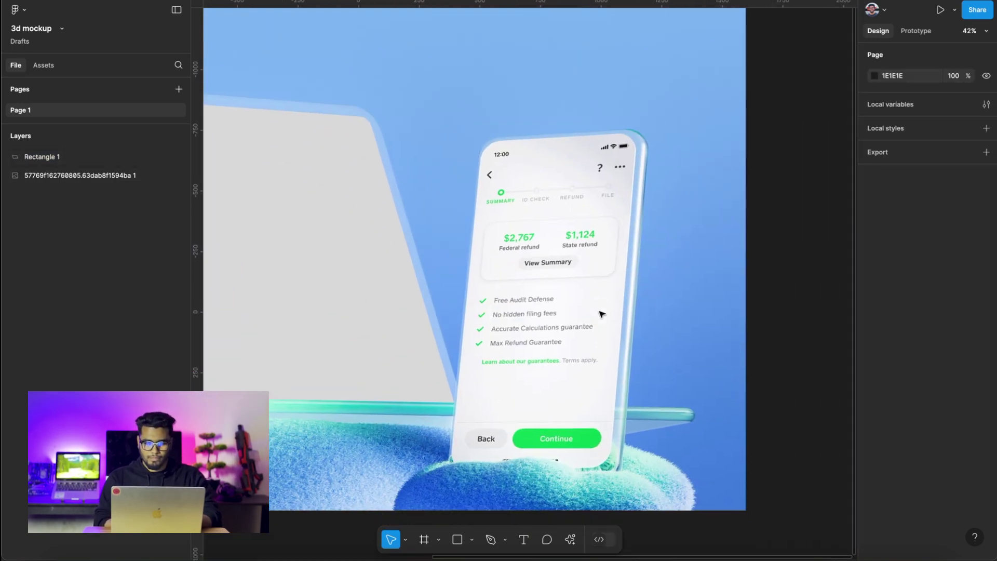
scroll(487, 278, "down", 2)
left_click(457, 540)
left_click_drag(477, 171, 585, 427)
key("Return")
left_click_drag(477, 171, 481, 166)
left_click_drag(585, 171, 603, 166)
left_click_drag(476, 425, 456, 426)
scroll(519, 182, "up", 3)
mouse_move(469, 160)
left_mouse_down()
mouse_move(482, 161)
mouse_move(470, 161)
left_mouse_up()
left_click_drag(630, 161, 628, 158)
Round the phone shape's two upper corners, using radius 110 for the upper-left one placed at about X 506.6, Y -706.6
left_click(950, 224)
type("30")
key("Return")
left_click(470, 162)
left_click(946, 219)
type("20")
key("Return")
scroll(546, 150, "up", 4)
left_click_drag(396, 171, 397, 185)
Set the corner radius of the phone shape's lower-right point to 60
scroll(397, 186, "down", 5)
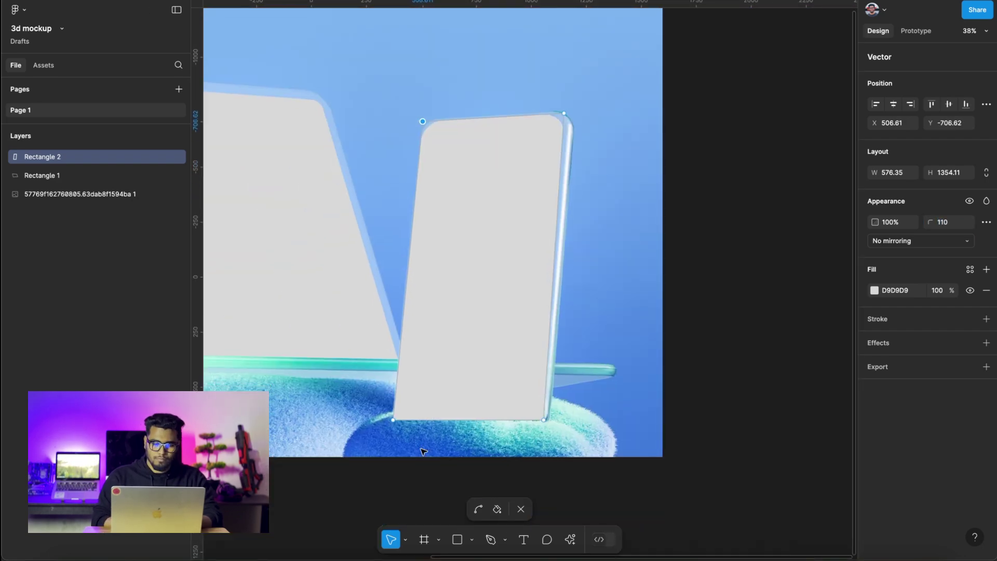
scroll(631, 404, "up", 5)
left_click(627, 403)
left_click(952, 223)
type("50")
key("Return")
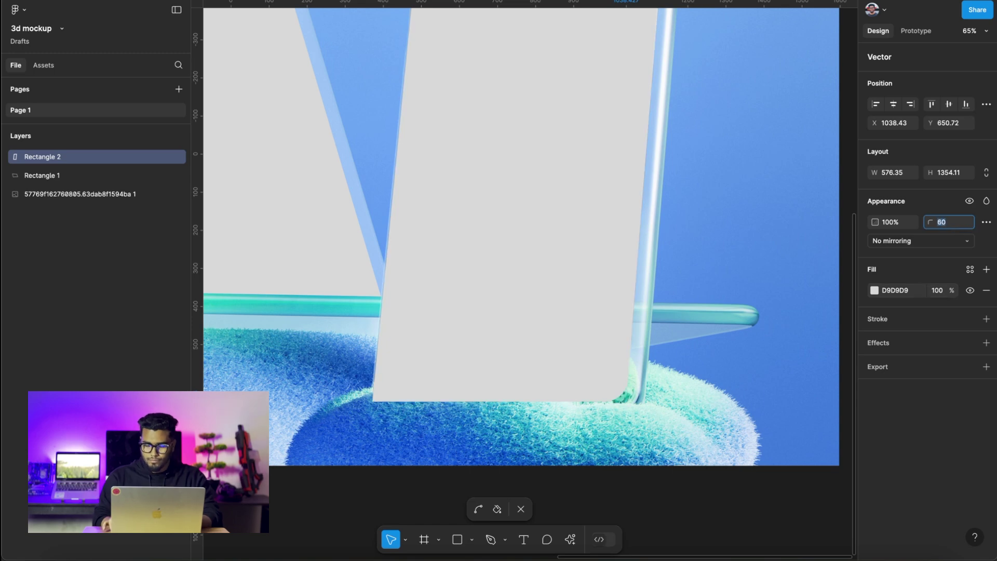
Move the phone shape's lower-left corner to about X 381.4, Y 618.8 and set its corner radius to 20
mouse_move(373, 401)
left_mouse_down()
mouse_move(387, 380)
mouse_move(376, 390)
left_mouse_up()
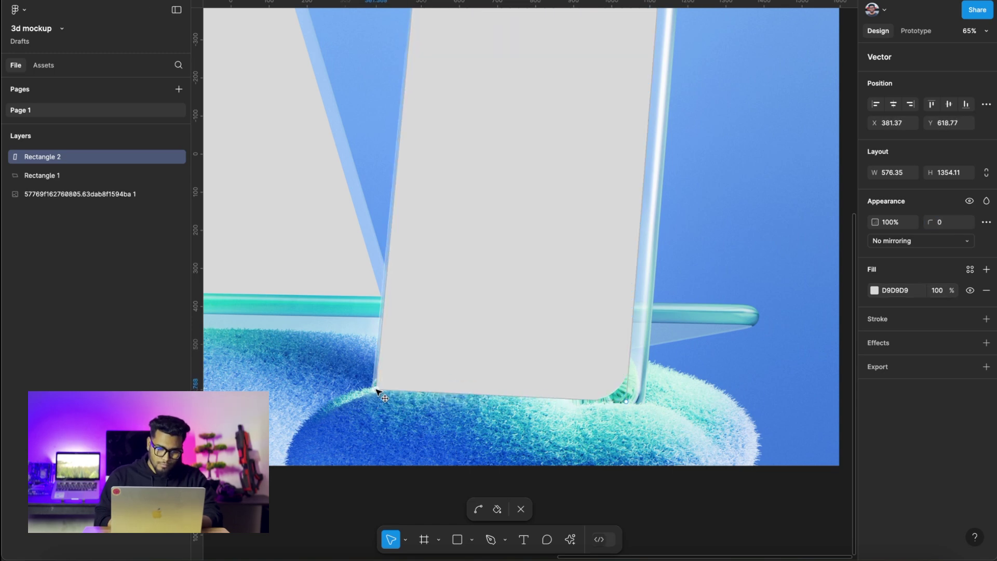
left_click(948, 222)
type("30")
key("Return")
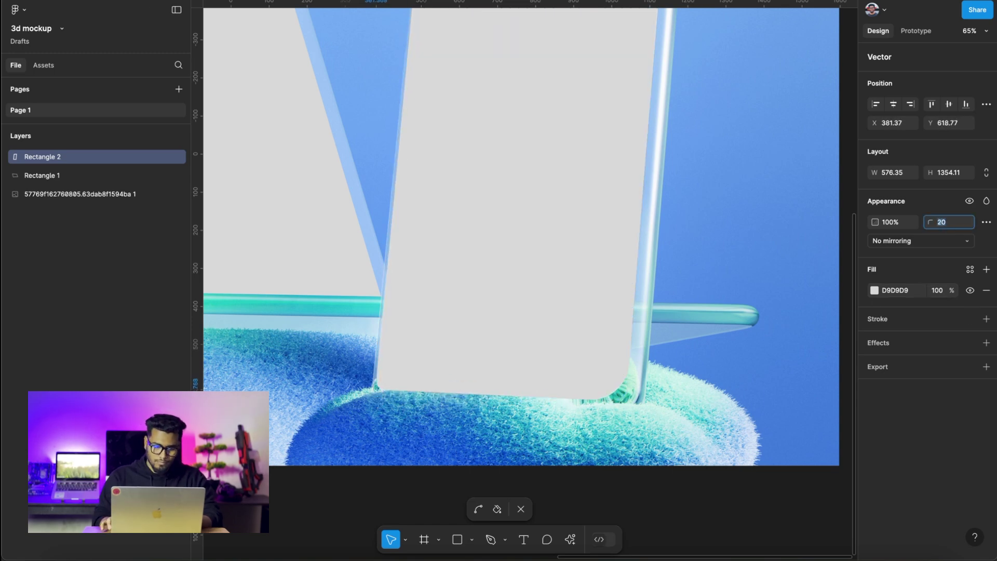
Add points along the phone shape's lower edge, bend them to follow the furry cushion's outline, and finish editing the shape
left_click(441, 373)
scroll(441, 373, "up", 4)
mouse_move(545, 412)
left_mouse_down()
mouse_move(487, 359)
mouse_move(451, 401)
left_mouse_up()
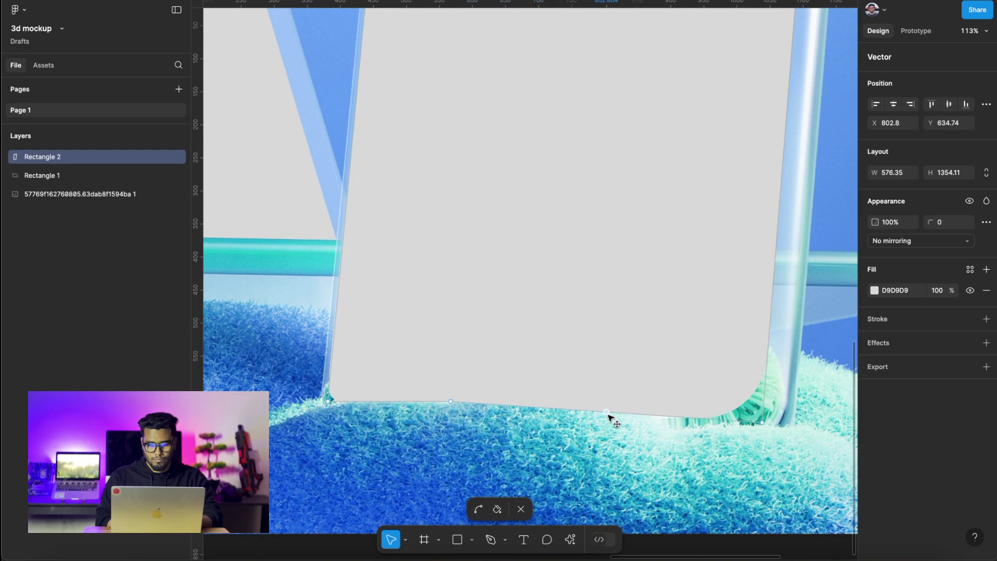
left_click_drag(607, 412, 553, 383)
left_click_drag(657, 402, 660, 418)
left_click(553, 383, "super")
left_click_drag(552, 382, 558, 390)
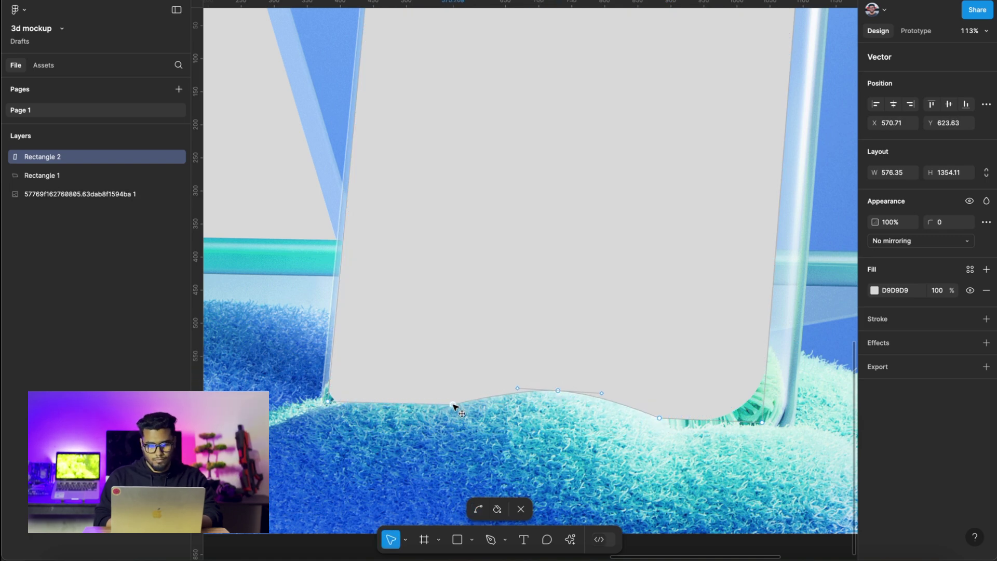
left_click(507, 441)
scroll(507, 442, "down", 10)
left_click(772, 371)
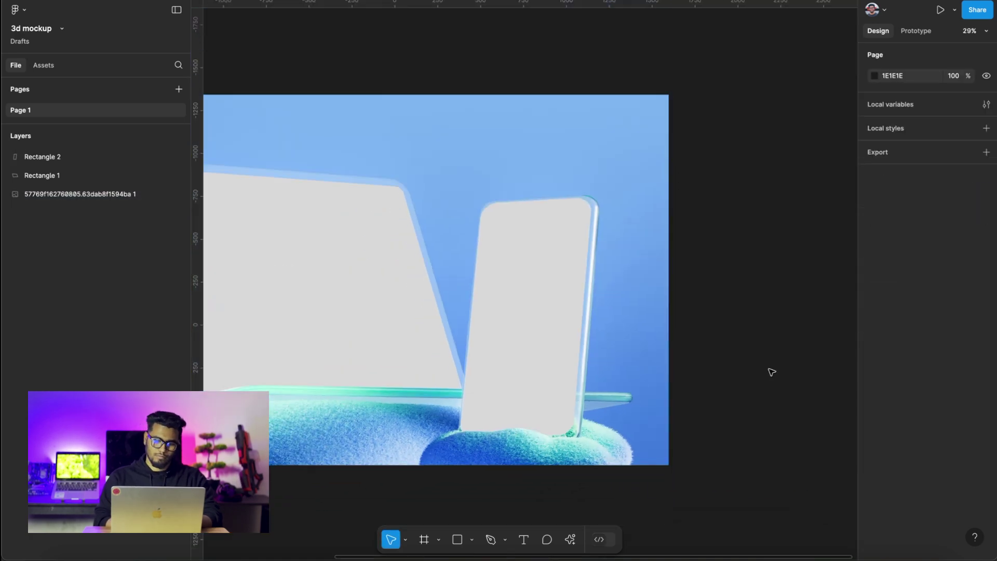
Group the reference image together with the laptop and phone screen shapes
scroll(771, 372, "down", 4)
scroll(771, 372, "down", 1)
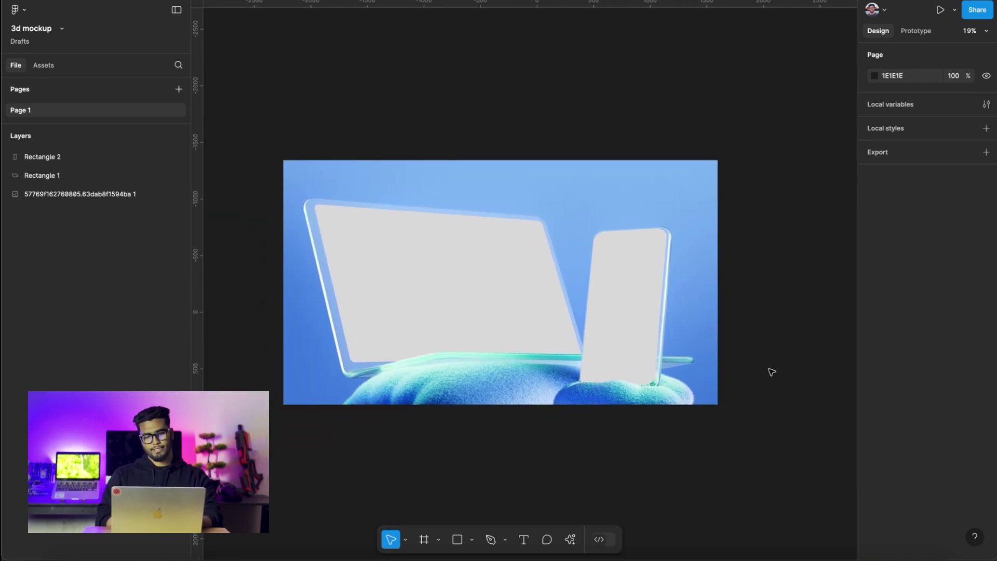
left_click_drag(713, 445, 310, 150)
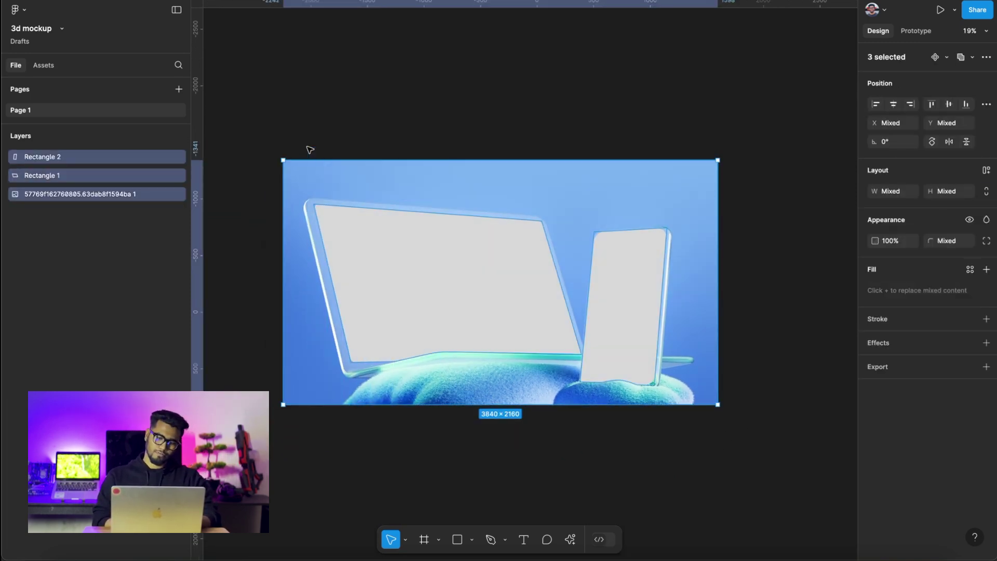
key("ctrl+g")
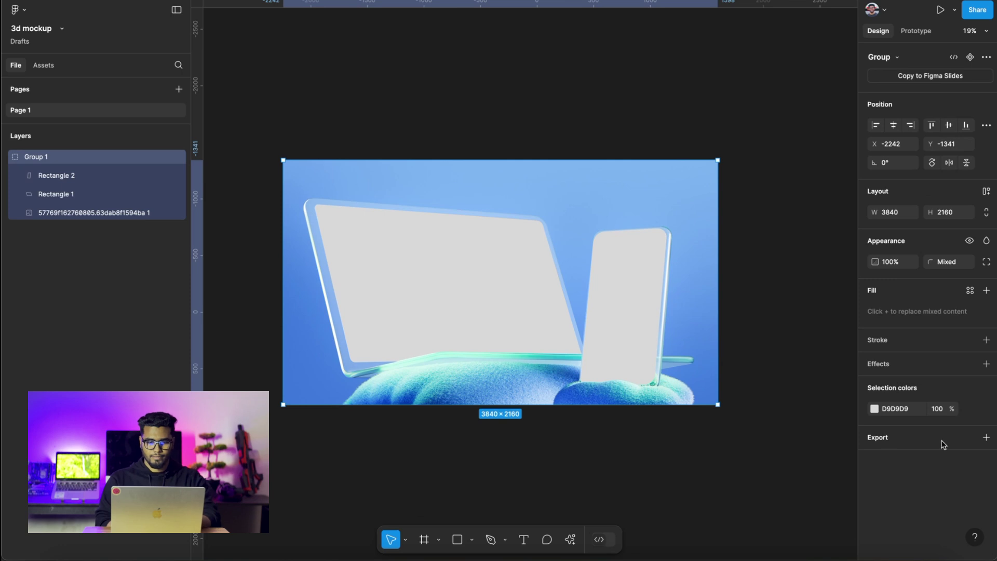
Export the group at 1x as a PNG named Glass Display.png into the Downloads folder
left_click(986, 437)
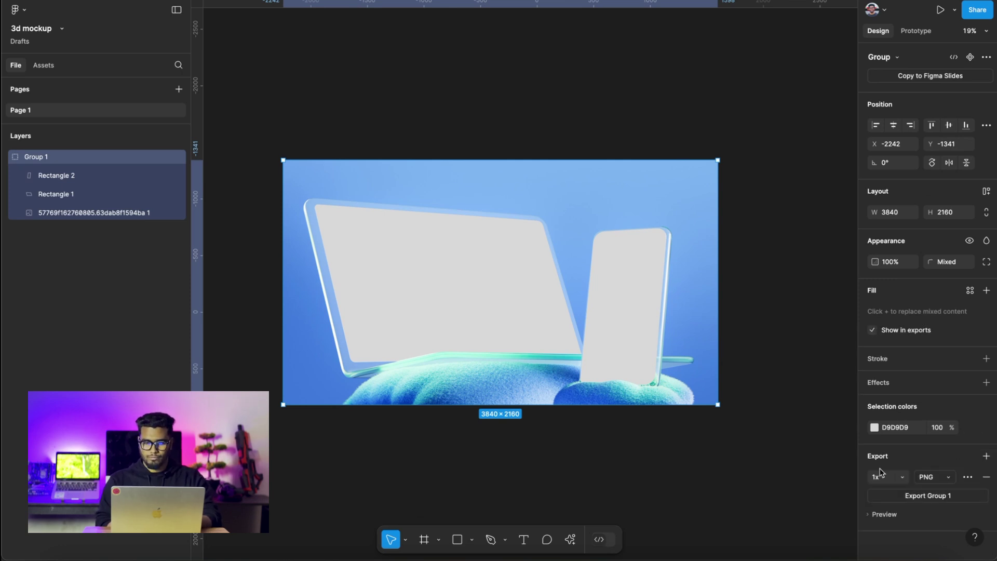
left_click(927, 497)
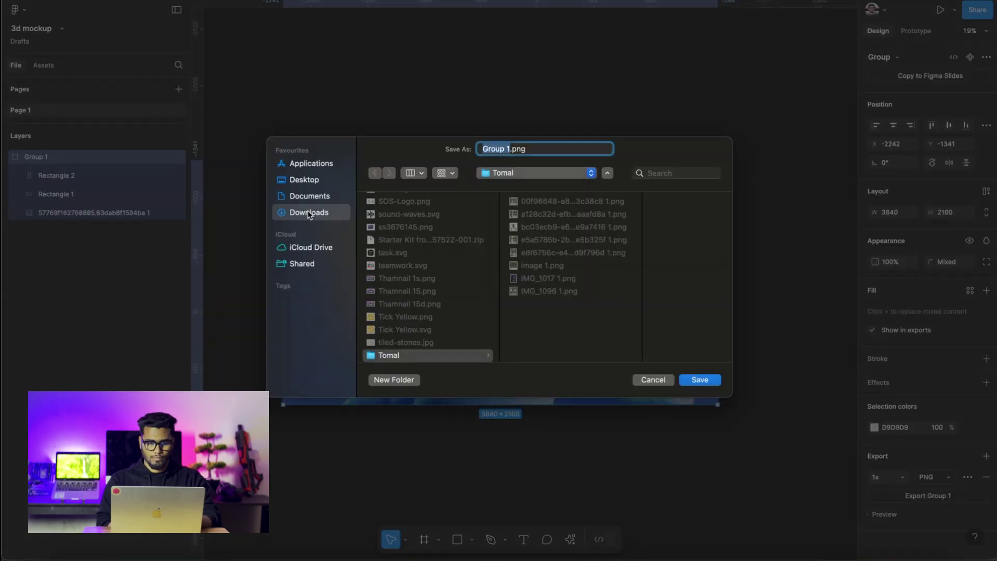
left_click(307, 211)
left_click(694, 381)
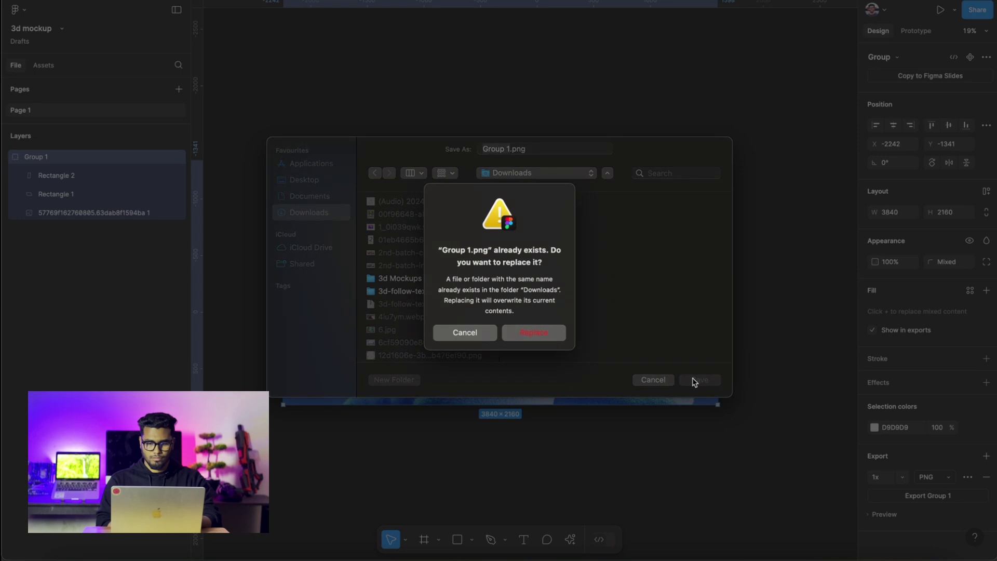
left_click(464, 332)
type("efg")
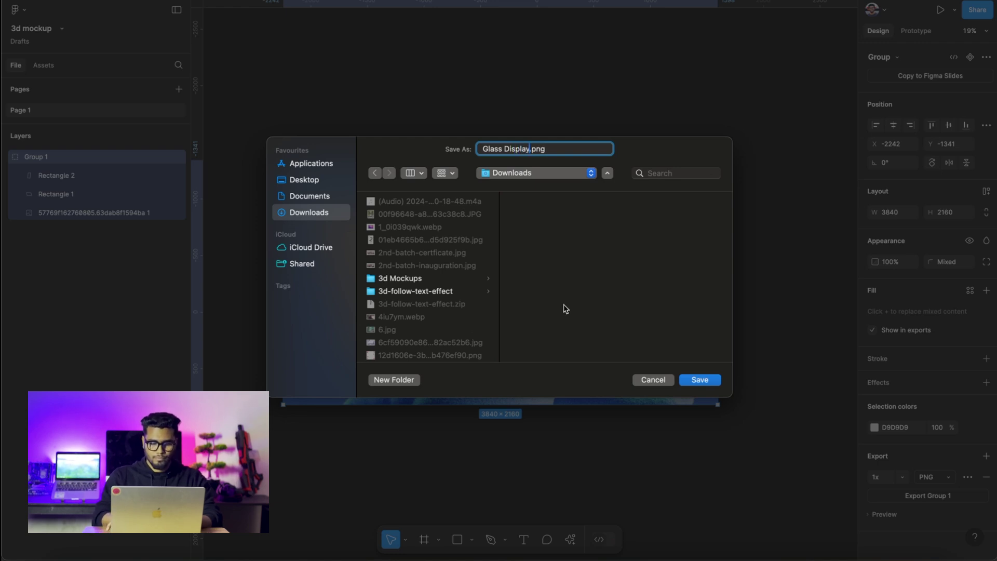
left_click(704, 383)
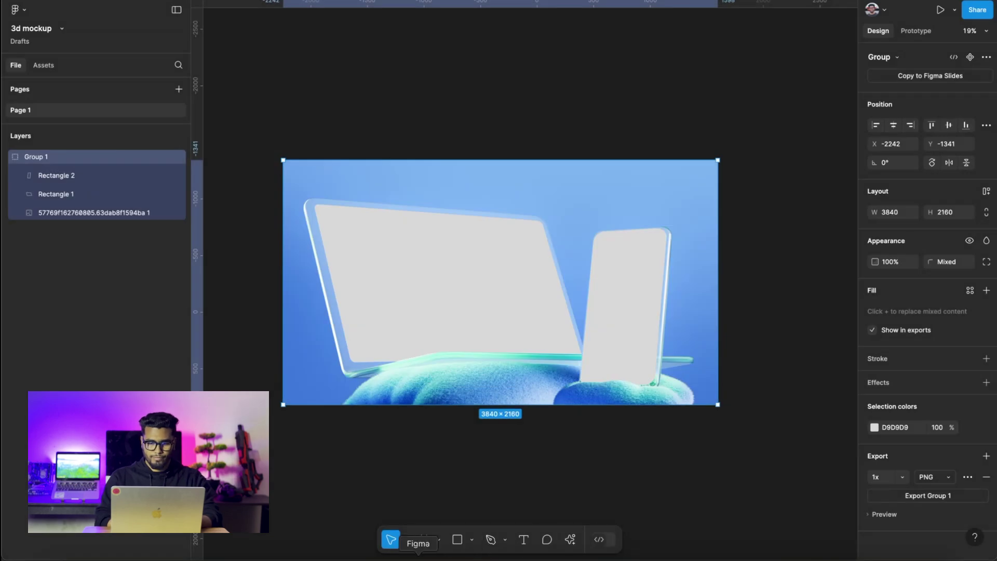
Switch to Adobe Photoshop 2024 and open Glass Display.png from Downloads as a new document
left_click(338, 554)
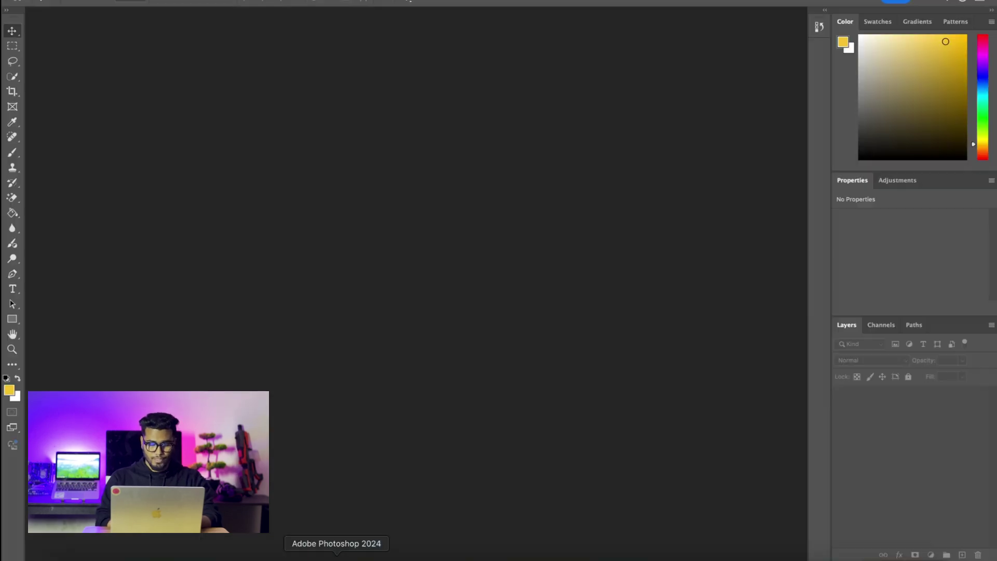
left_click(908, 555)
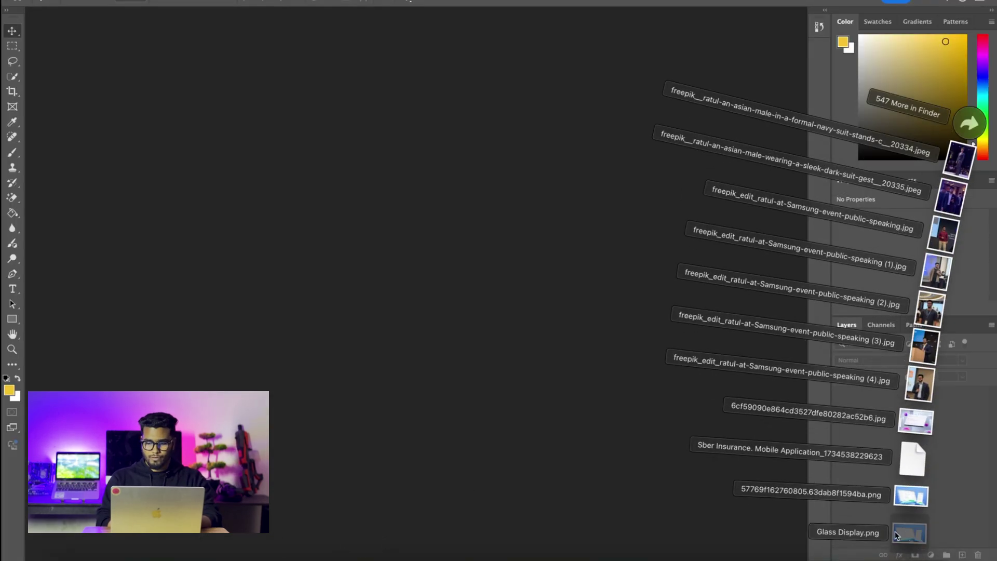
left_click(438, 335)
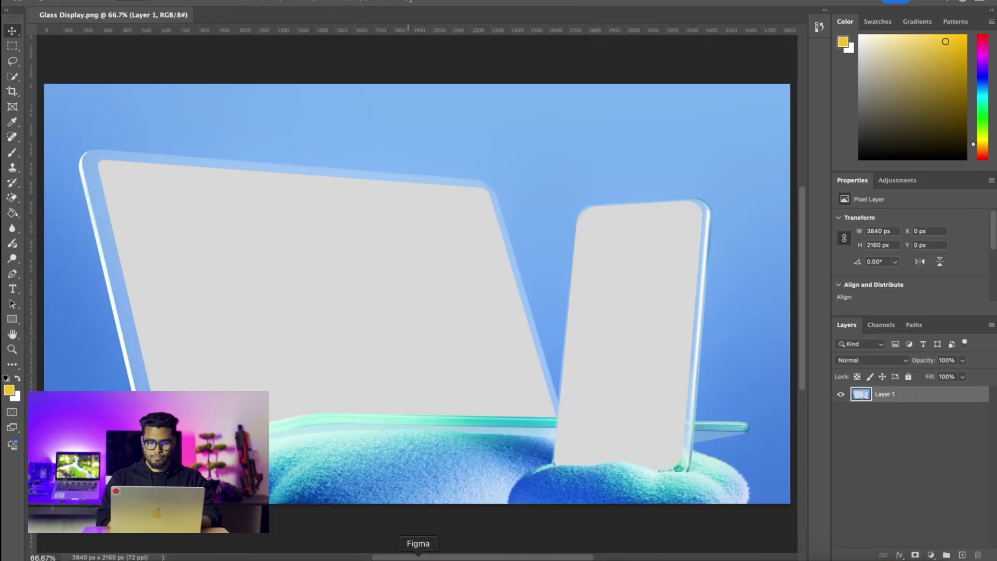
Back in Figma, set both screen shapes' fill to 686868 and export the two layers as 1x PNGs to Downloads
left_click(417, 555)
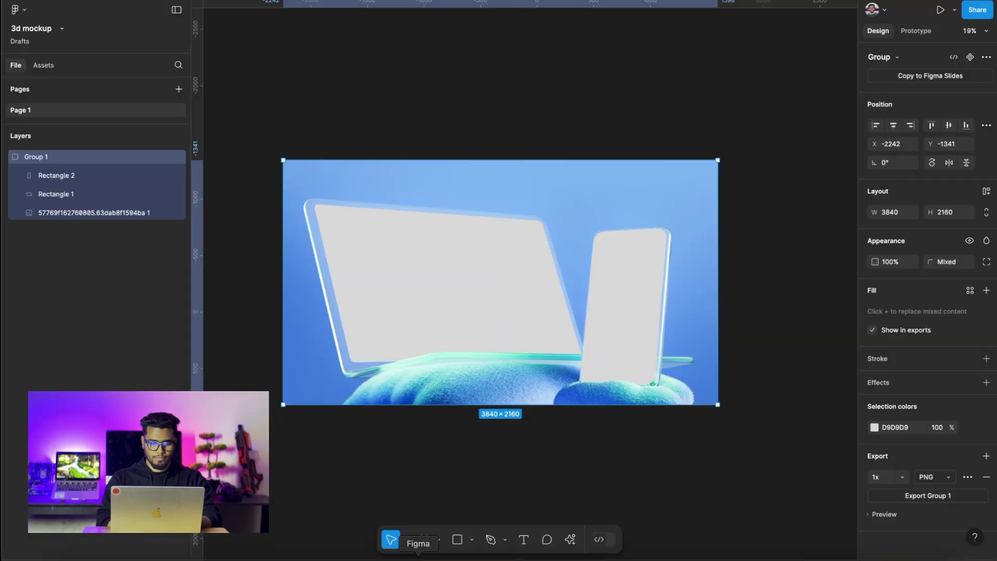
left_click(458, 492)
left_click(434, 272, "super")
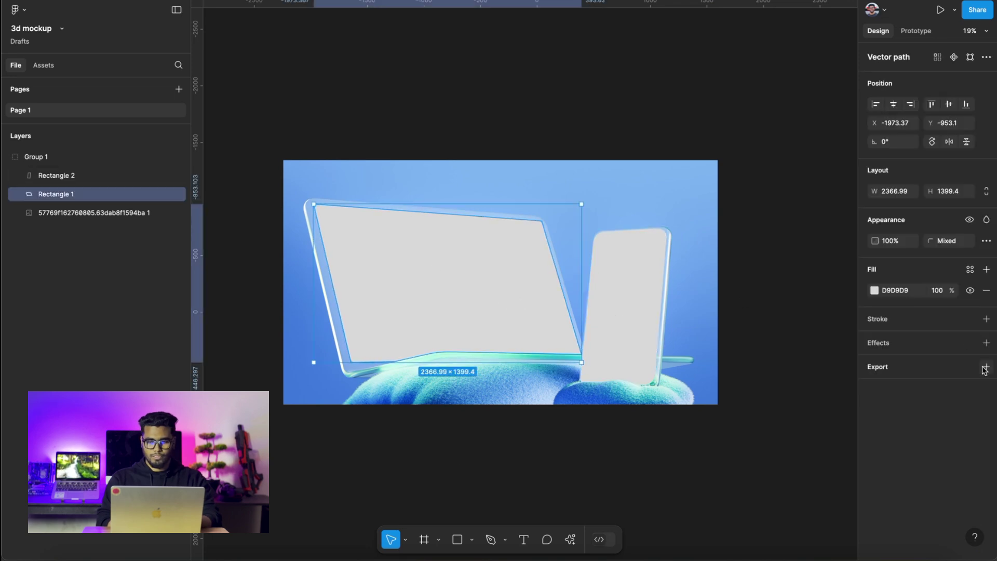
left_click(600, 332, "shift")
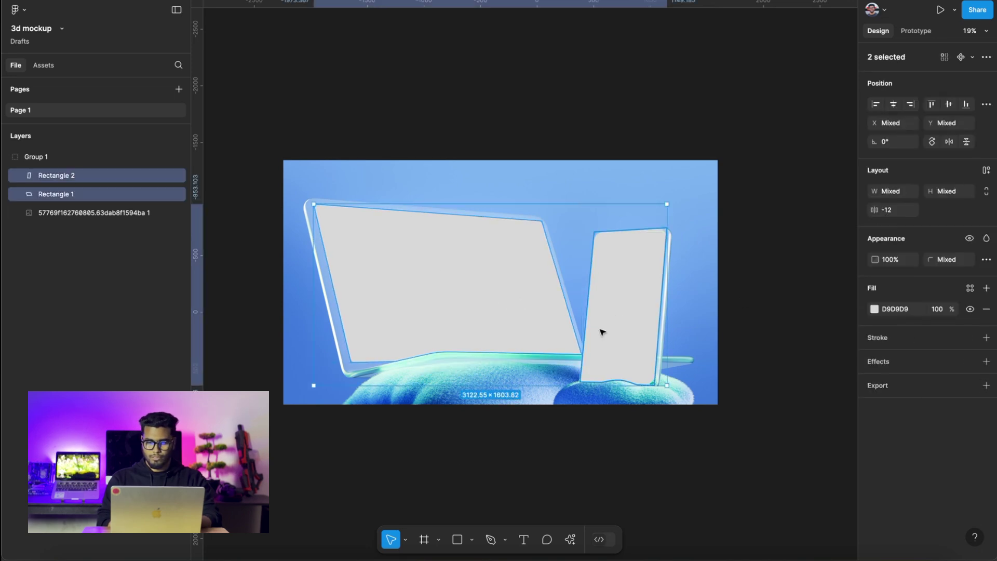
left_click(874, 308)
left_click_drag(799, 298, 686, 350)
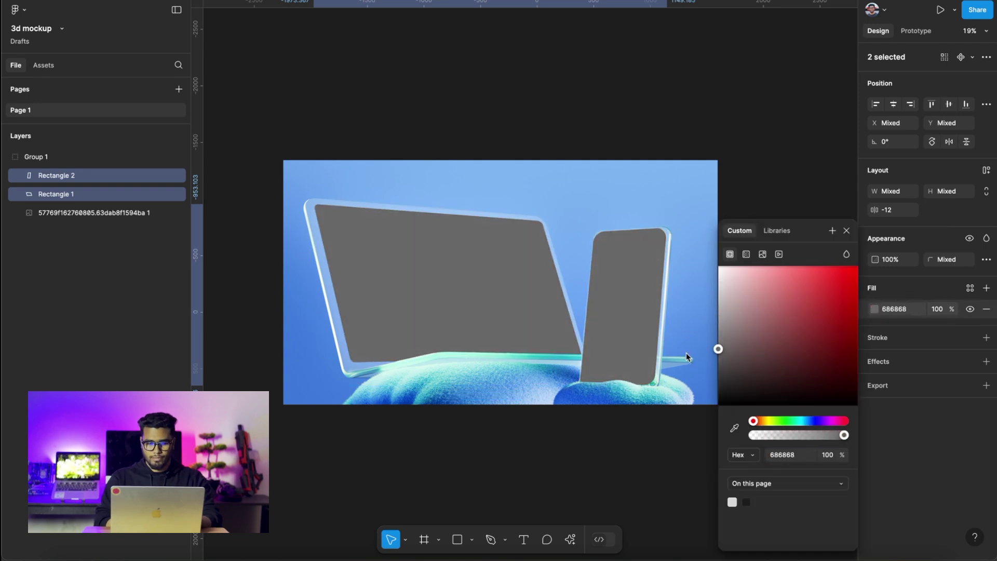
left_click(845, 231)
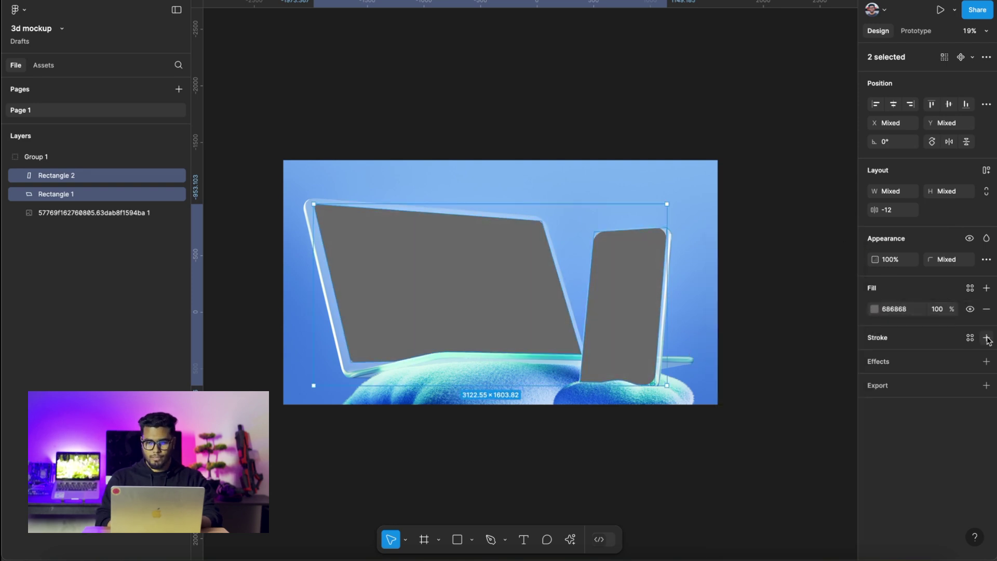
left_click(986, 386)
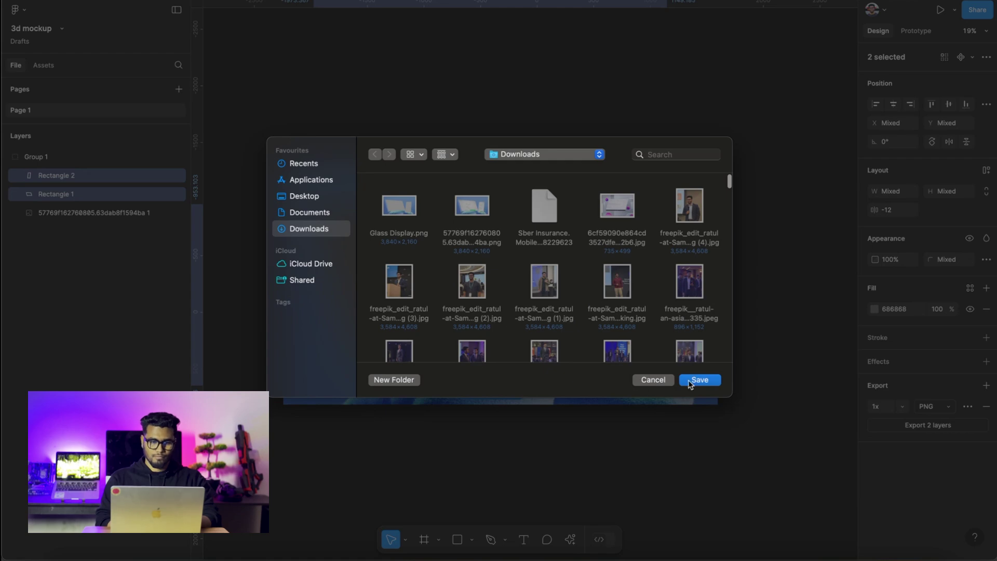
left_click(698, 380)
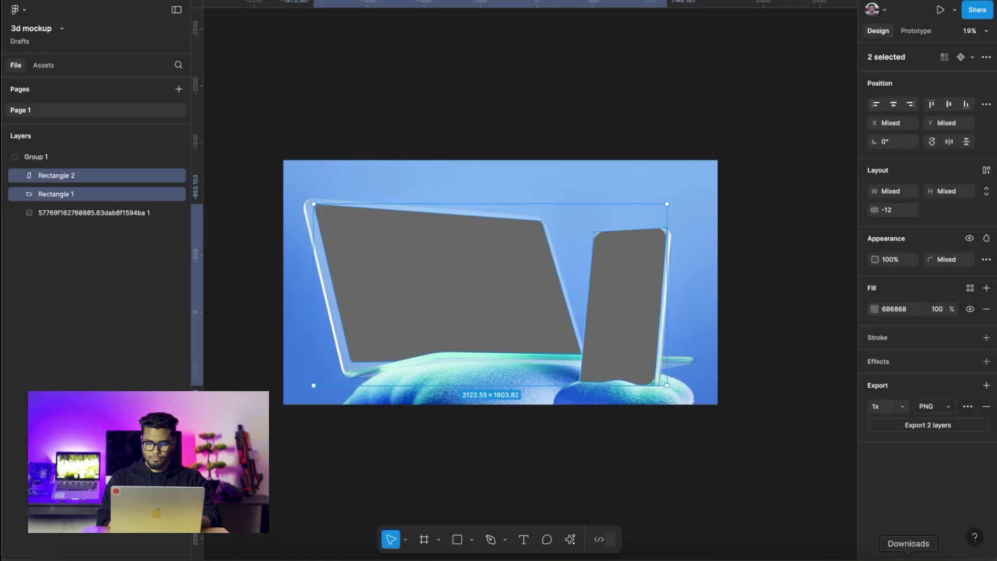
In Photoshop, place the exported Rectangle 1 image and align it exactly over the laptop screen
left_click(338, 556)
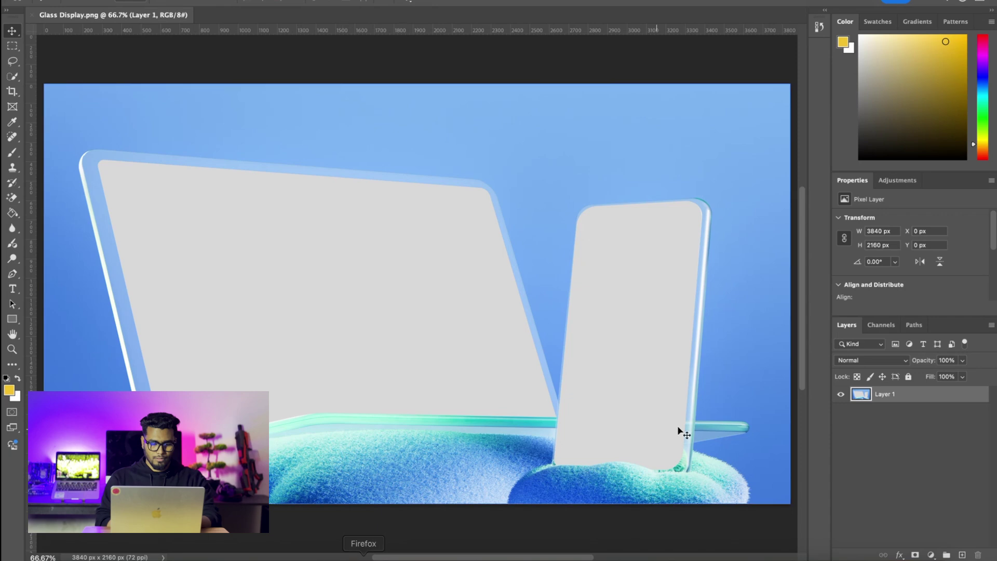
left_click(908, 555)
left_click_drag(906, 493, 283, 276)
left_click_drag(369, 322, 347, 337)
key("Down")
key("Down")
key("Down")
key("Down")
key("Right")
key("Left")
key("Left")
key("Left")
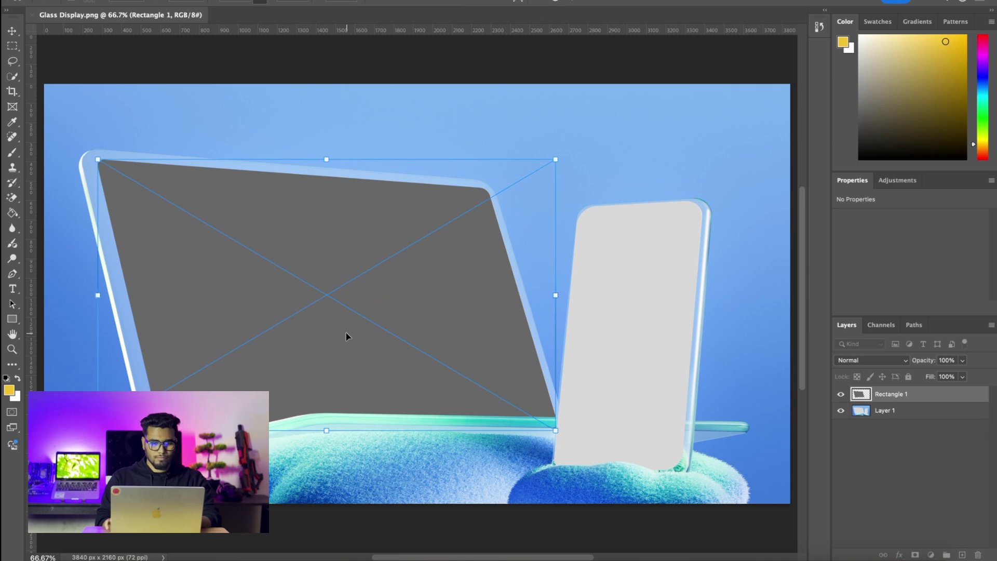
key("Return")
Place the Rectangle 2 image from Downloads and align it exactly over the phone screen
left_click(909, 559)
left_click_drag(920, 385, 677, 347)
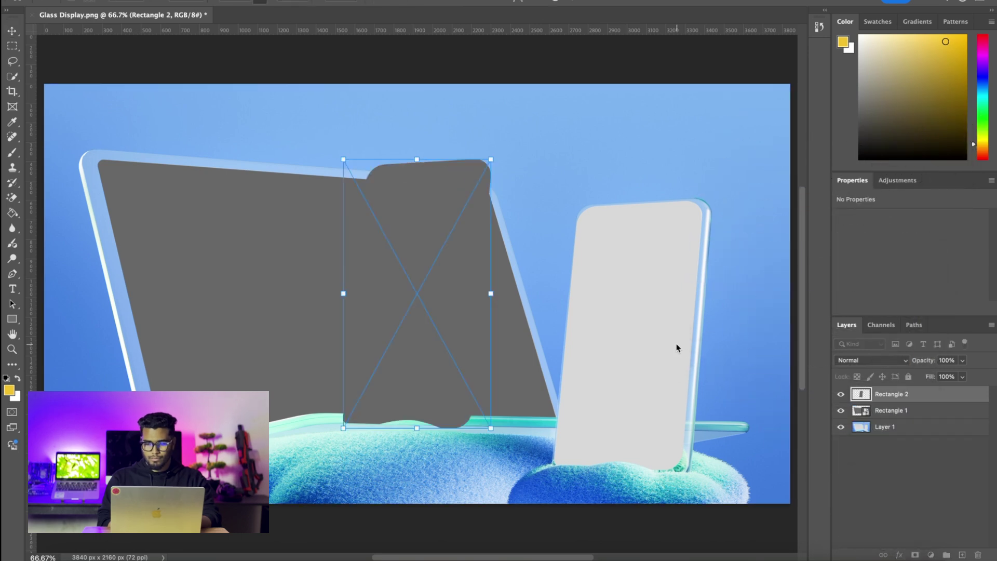
left_click_drag(428, 331, 634, 372)
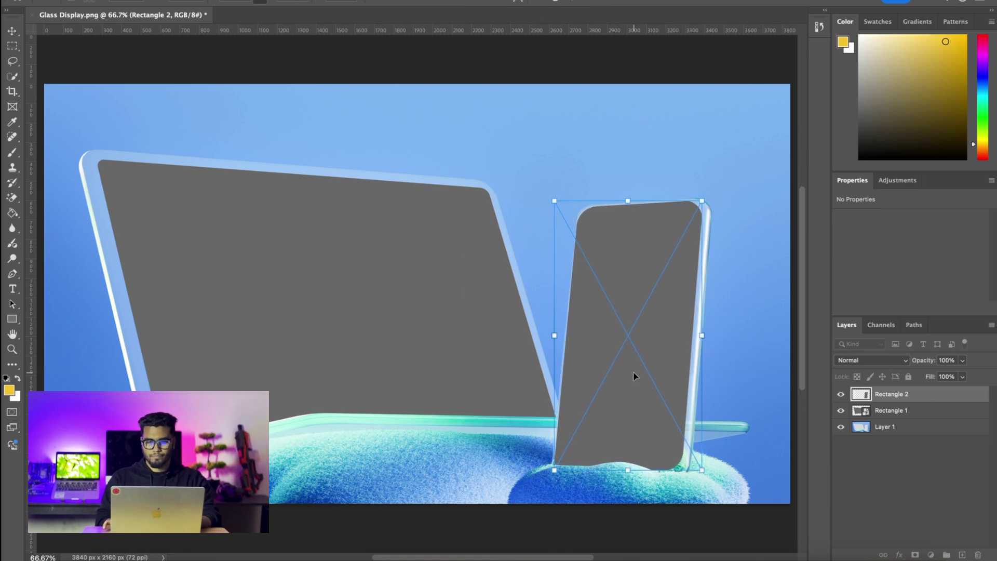
key("Return")
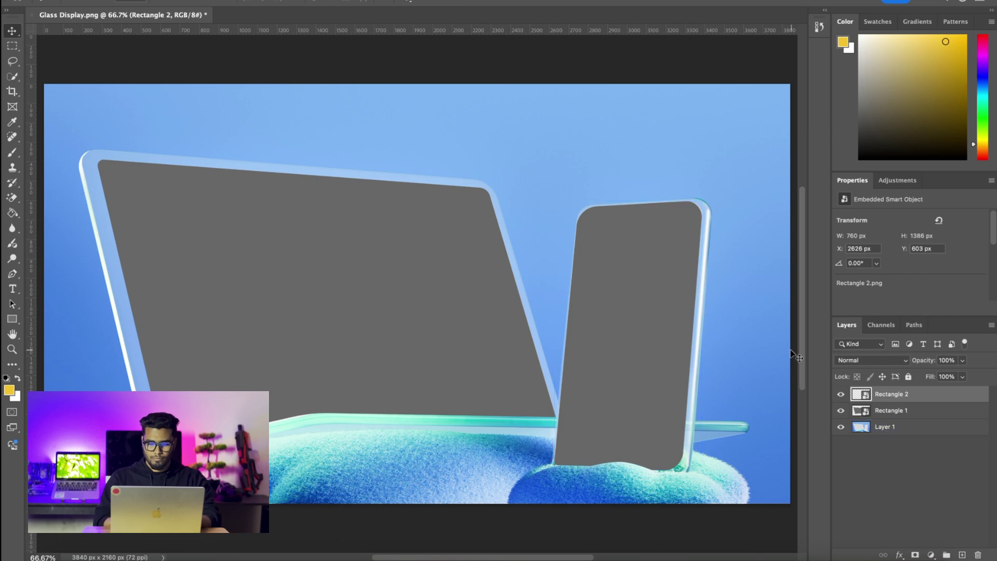
Draw a yellow rectangle of about 2479 × 1536 px covering the laptop screen, above the Rectangle 1 layer, at 30% opacity
scroll(656, 296, "down", 5)
scroll(655, 300, "down", 2)
left_click(732, 336)
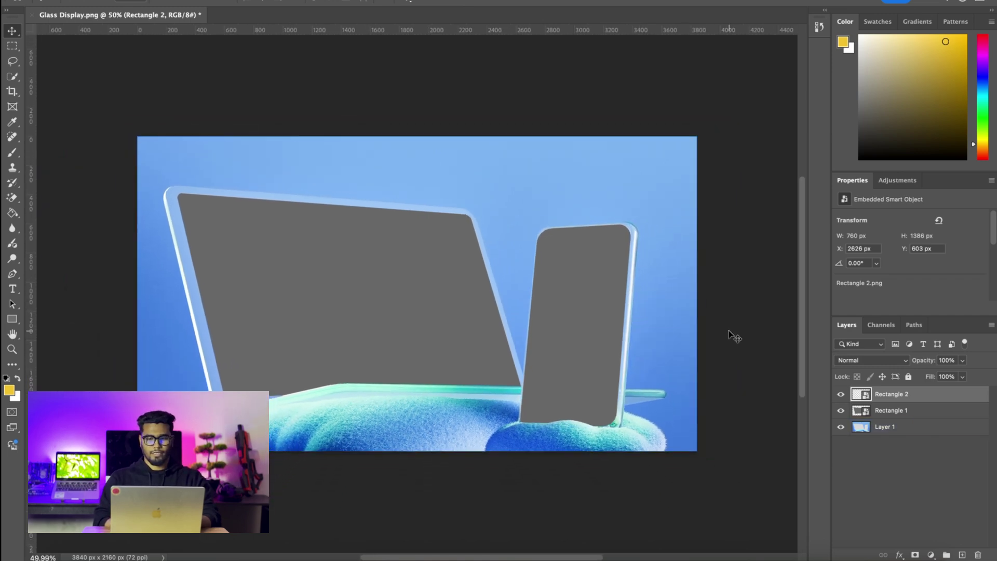
left_click(300, 303)
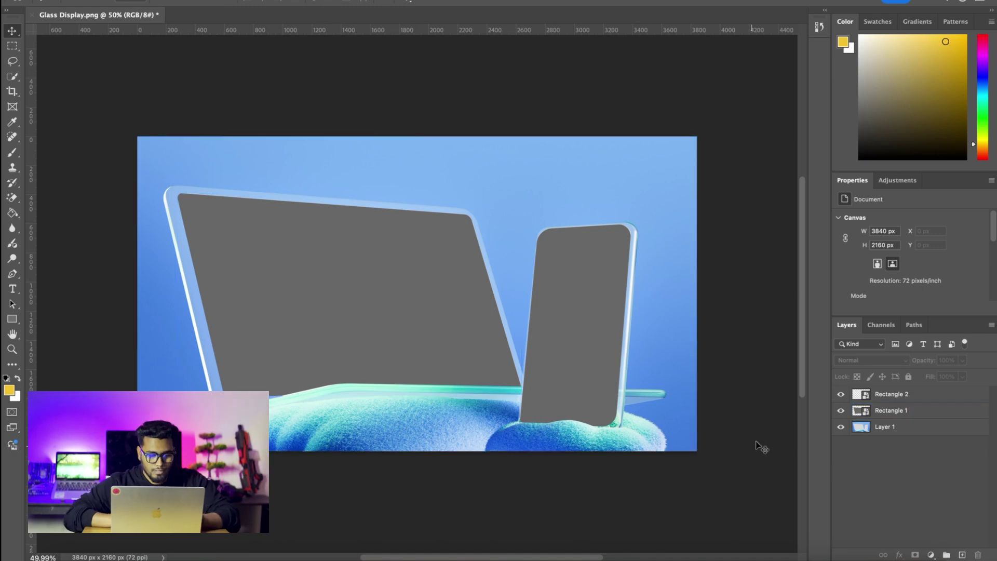
left_click(972, 416)
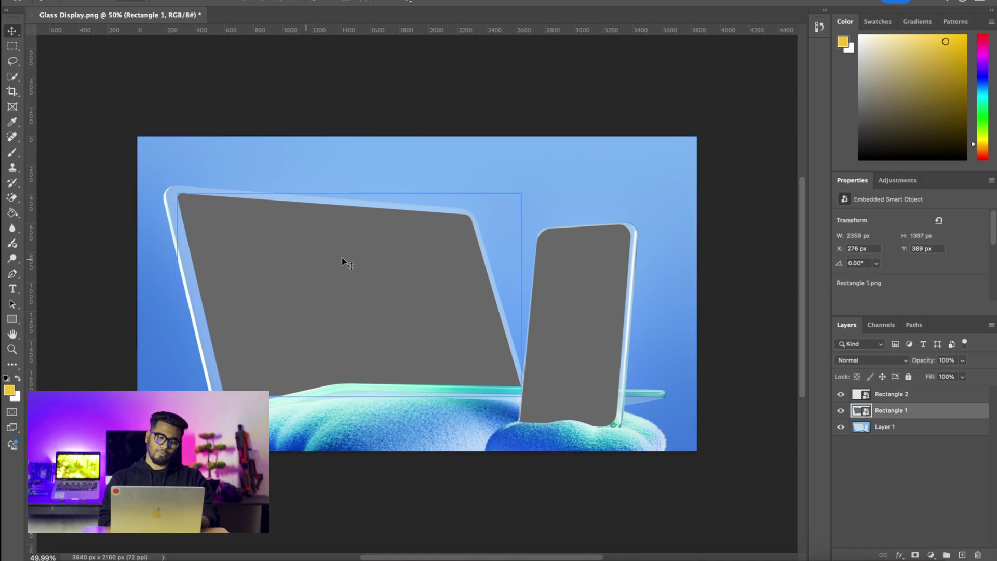
key("u")
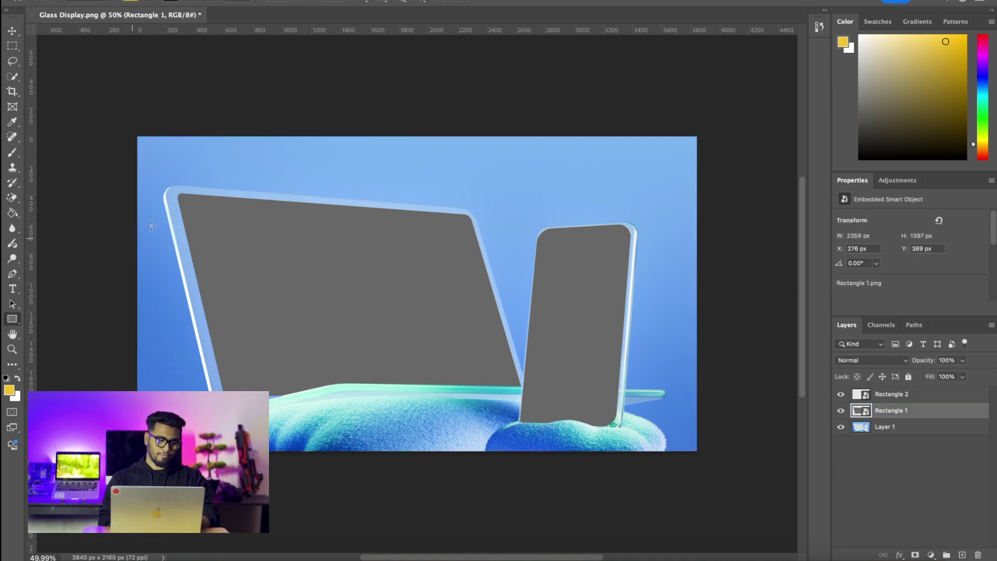
left_click_drag(172, 187, 534, 414)
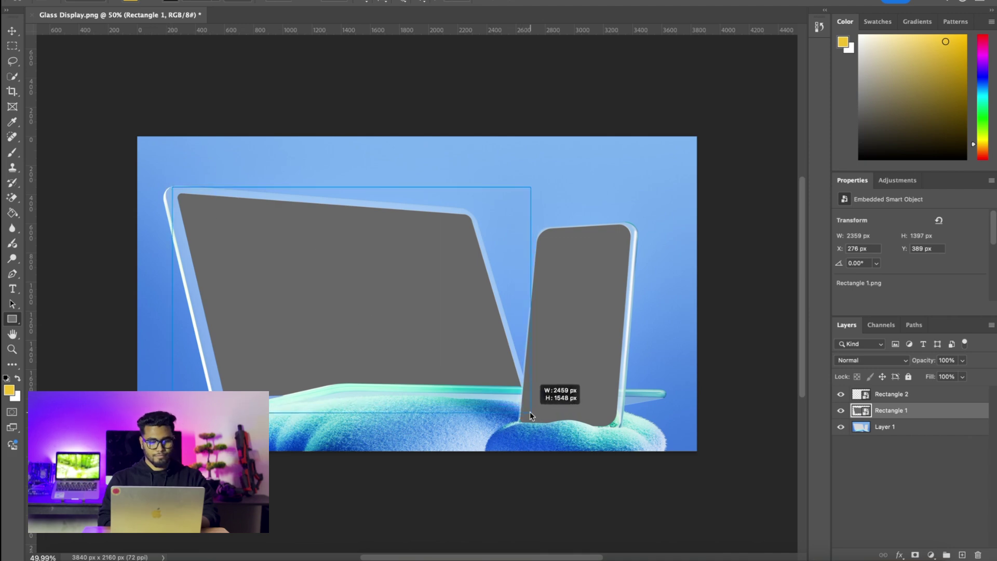
key("v")
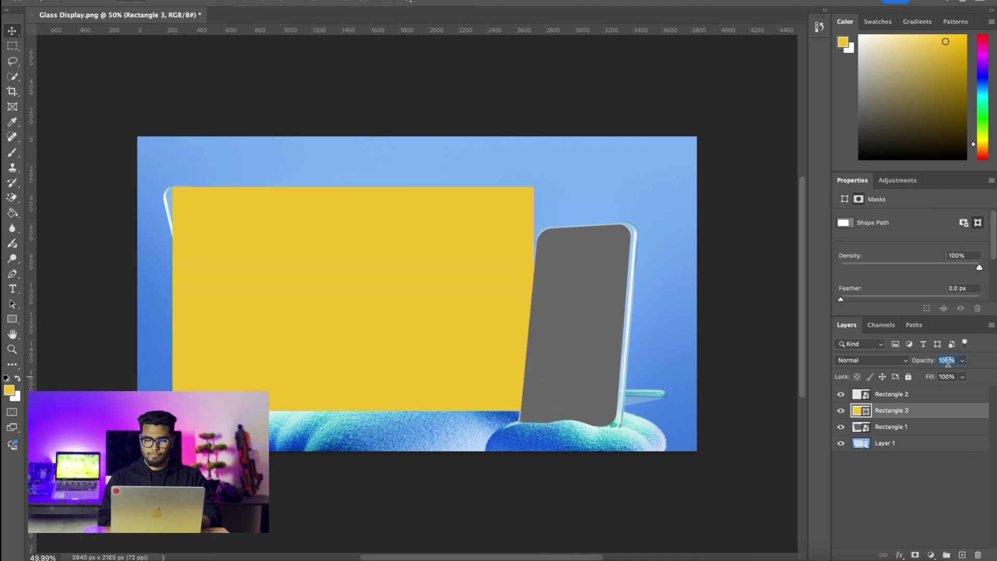
type("30")
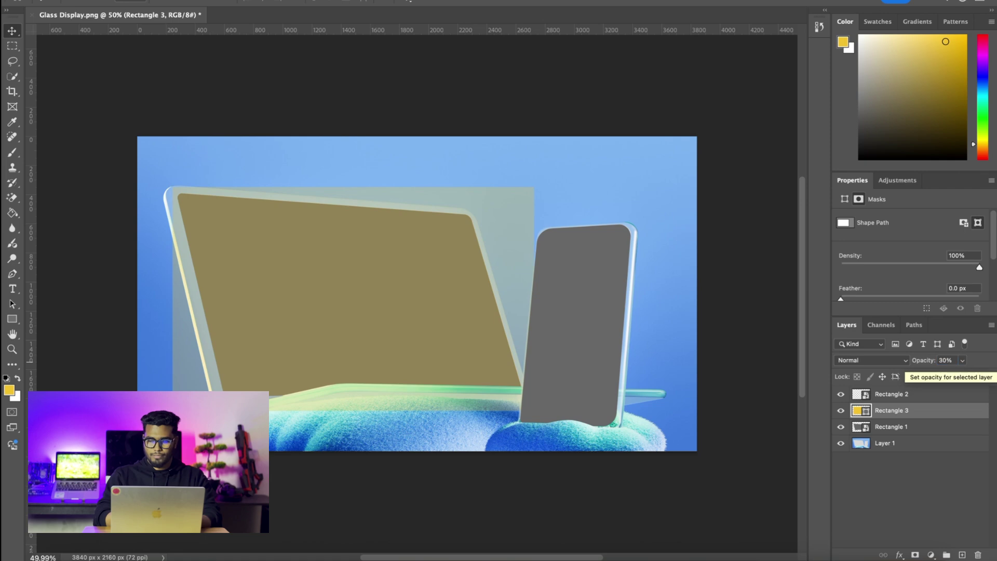
Convert the yellow rectangle to a smart object and transform its four corners to match the laptop screen's perspective
right_click(921, 417)
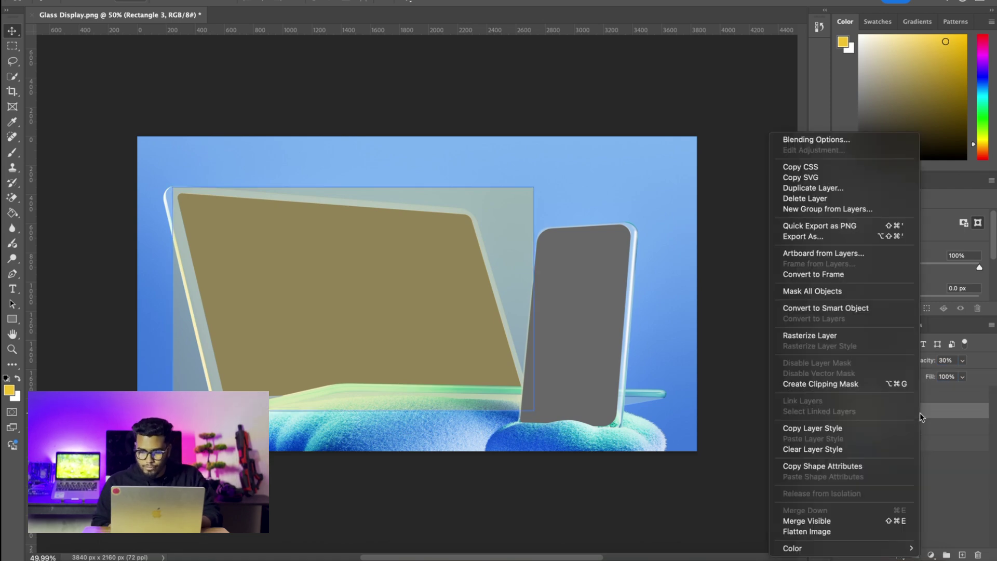
left_click(837, 308)
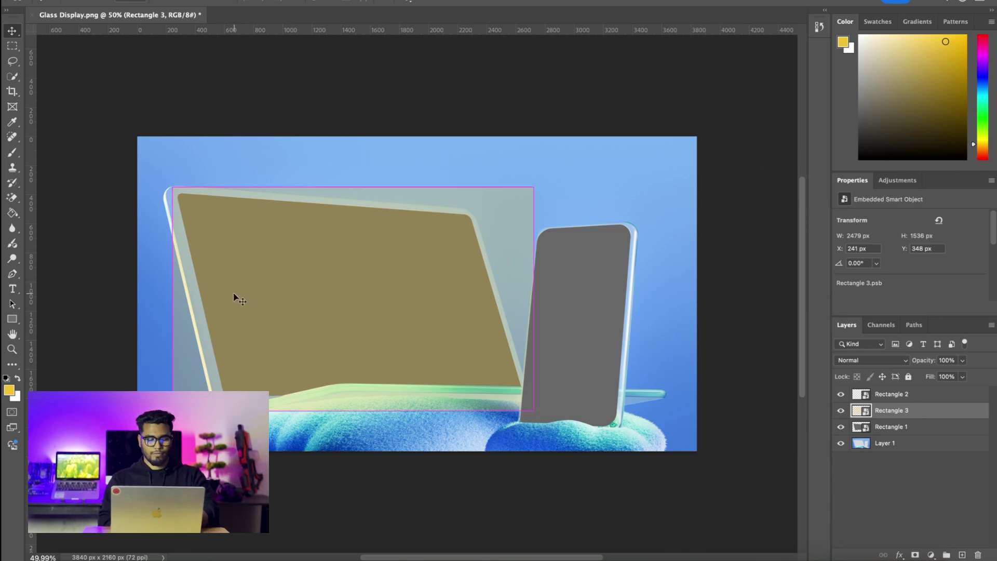
key("ctrl+t")
right_click(266, 266)
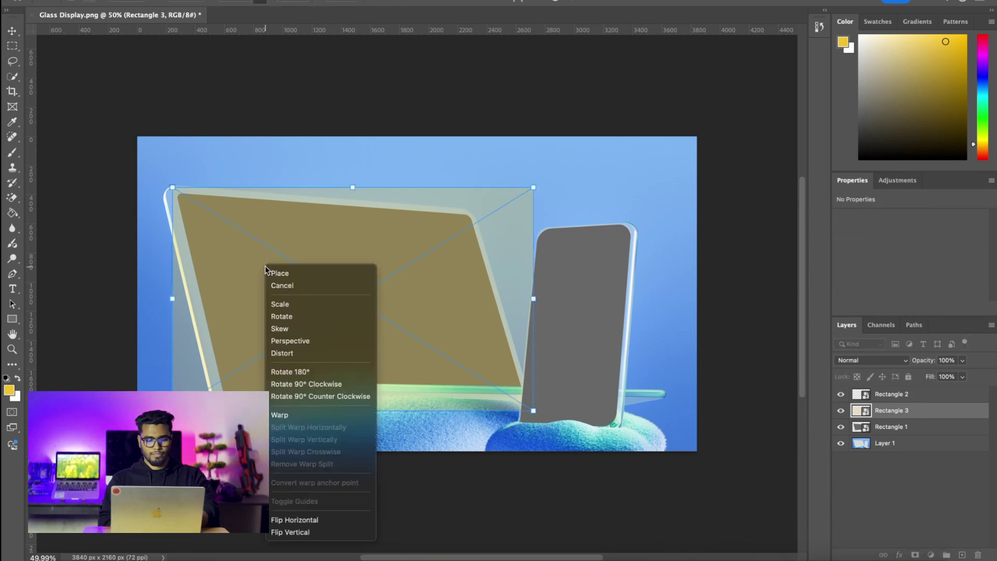
left_click(284, 329)
left_click_drag(173, 188, 176, 193)
left_click_drag(533, 187, 470, 215)
left_click_drag(533, 410, 529, 410)
left_click_drag(172, 410, 229, 401)
left_click_drag(529, 410, 527, 389)
key("Return")
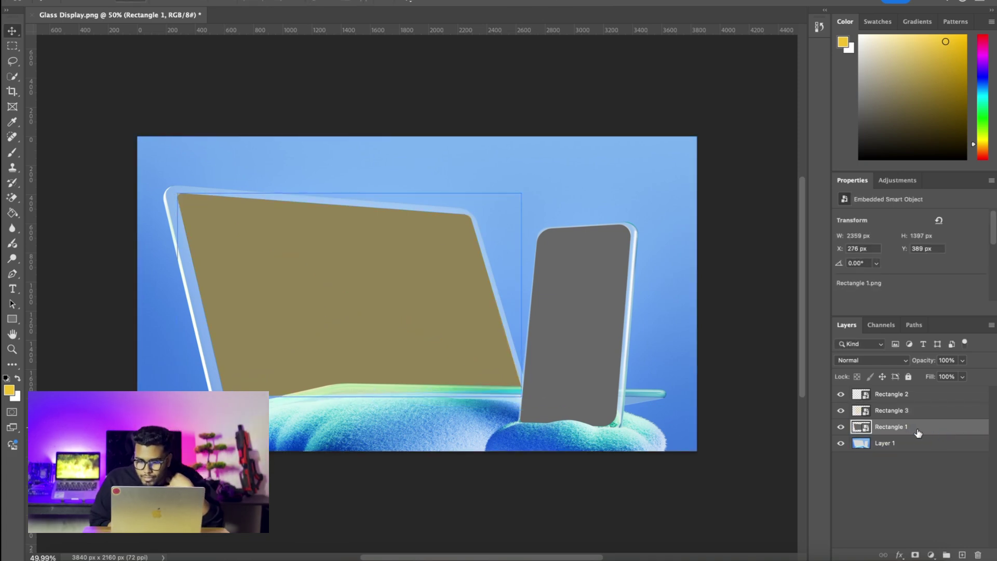
Select the laptop screen shape from Rectangle 1, apply that selection as a layer mask on Rectangle 3, and hide Rectangle 1
left_click(840, 427)
left_click(841, 427)
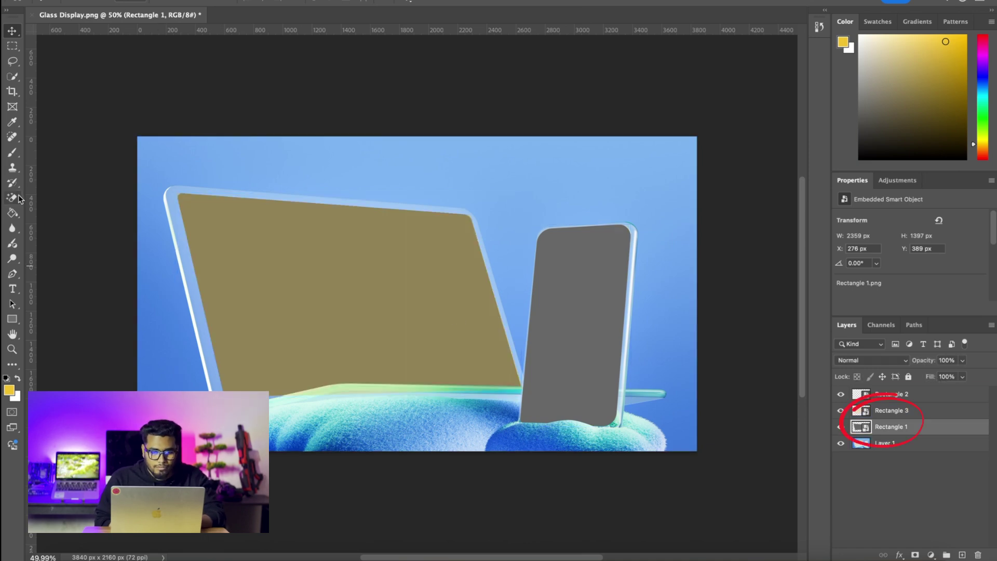
left_click(13, 76)
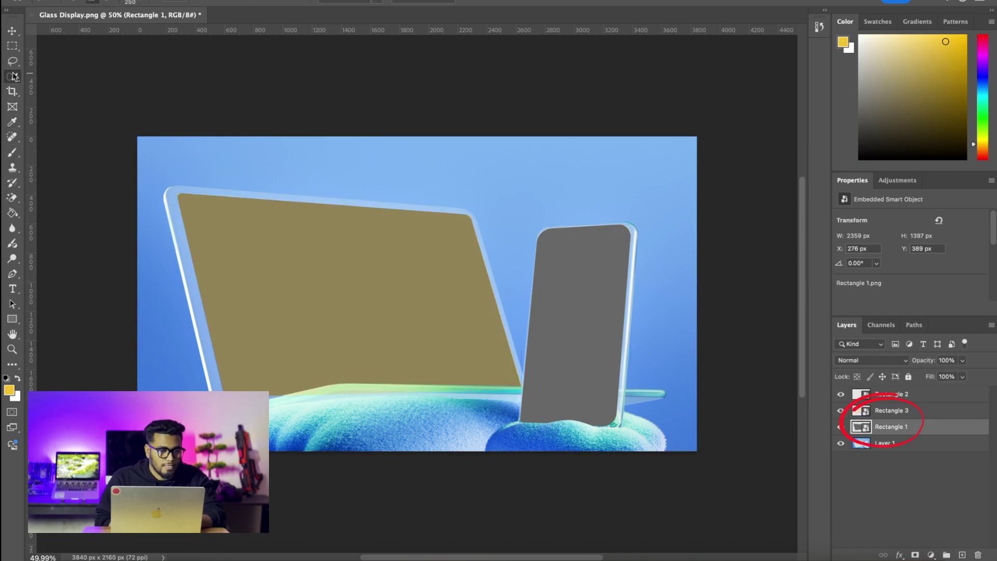
left_click(289, 231)
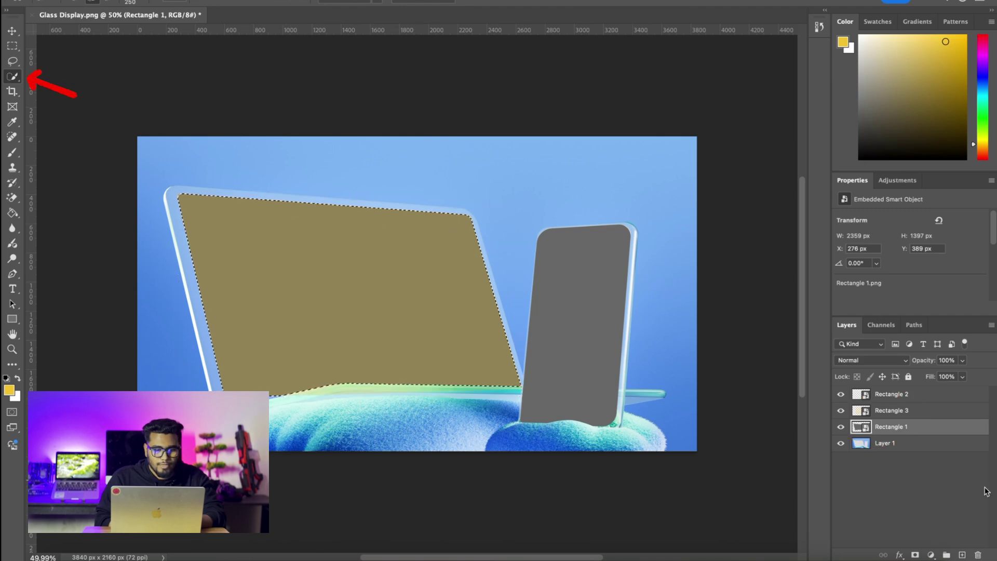
left_click(941, 413)
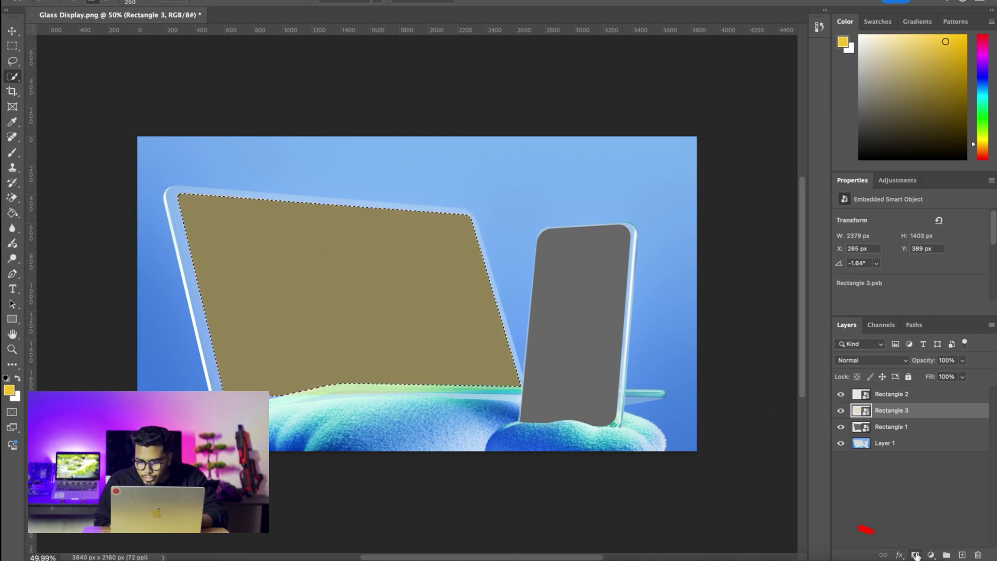
left_click(916, 555)
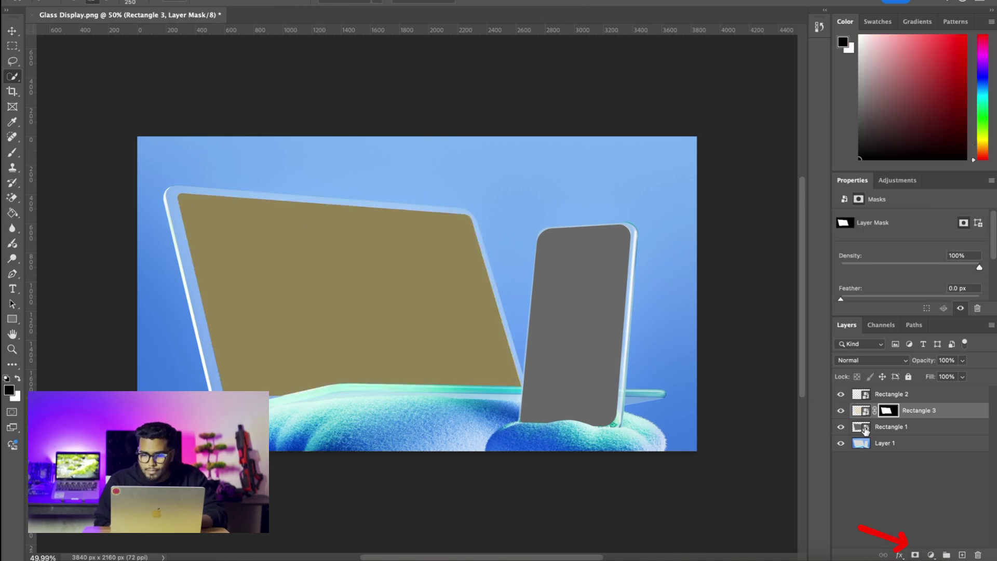
left_click(840, 426)
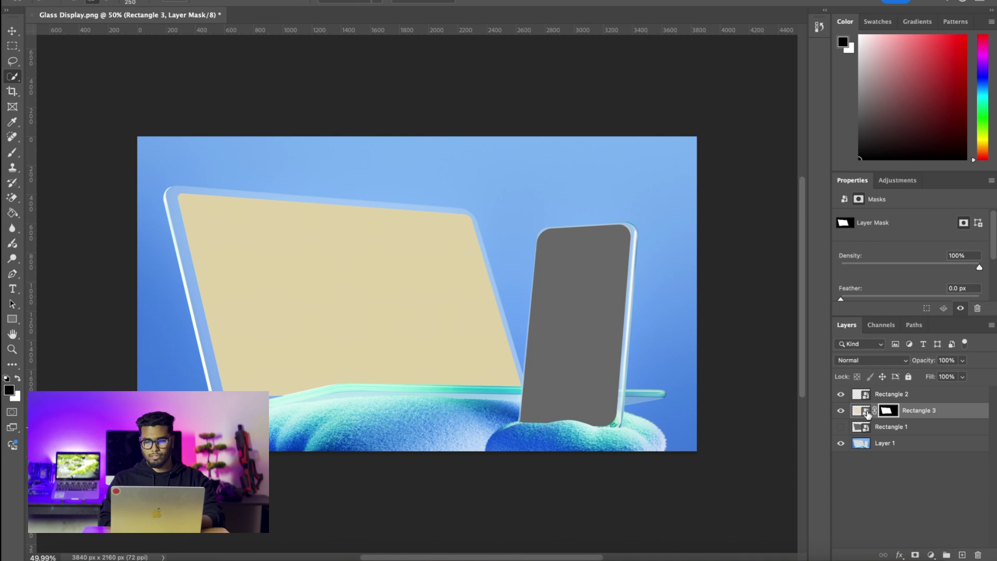
Open the contents of the Rectangle 3 smart object and set the rectangle's opacity to 100%
double_click(866, 411)
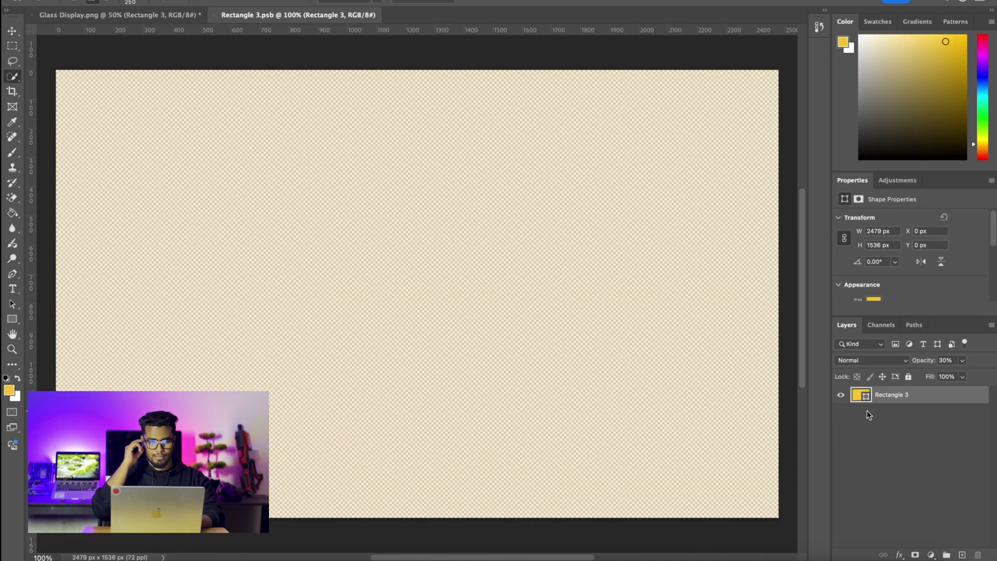
left_click(841, 396)
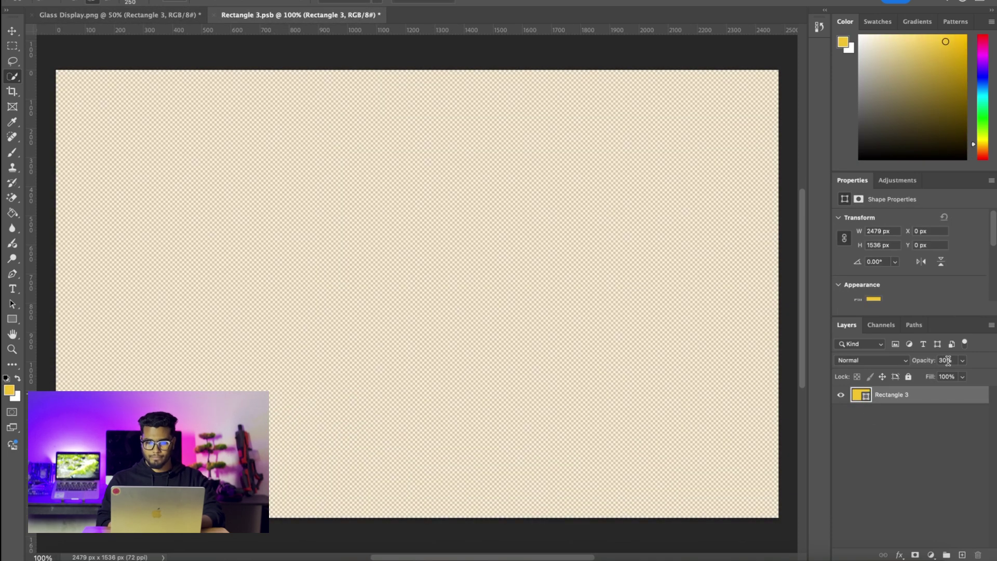
type("100")
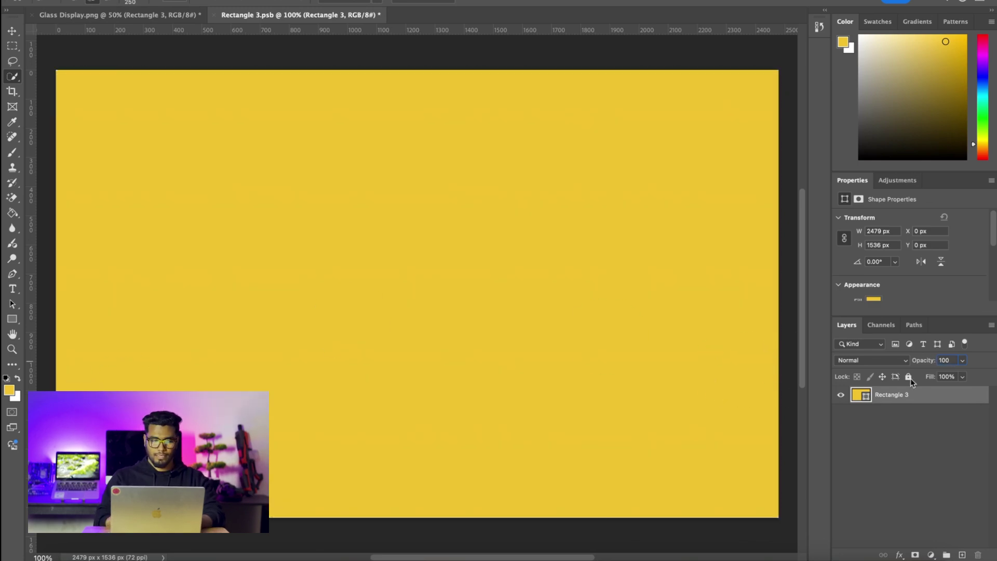
Recolour the rectangle's fill to a bright blue, save the smart object, and return to the Glass Display document
double_click(865, 396)
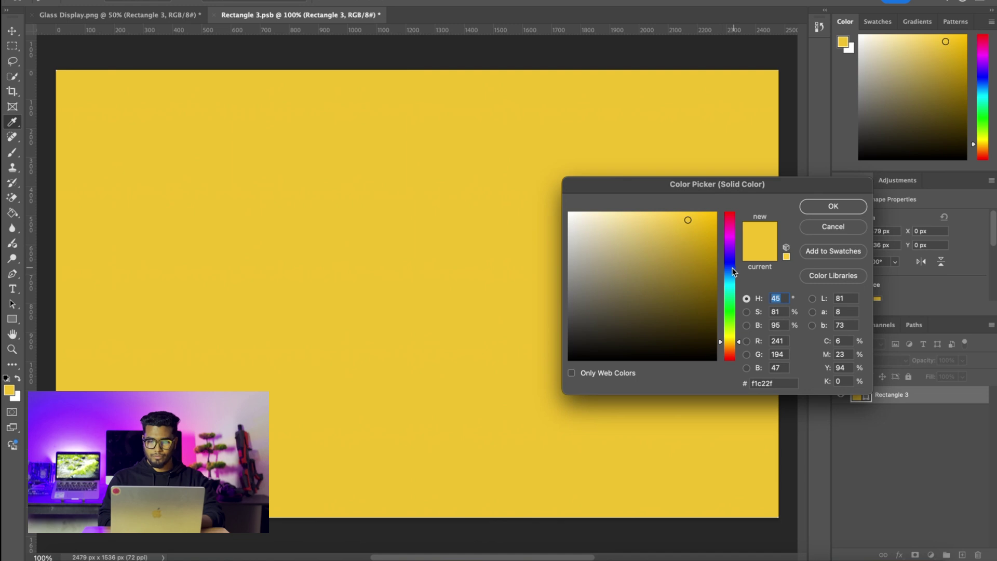
left_click(732, 271)
mouse_move(702, 262)
left_mouse_down()
mouse_move(649, 208)
mouse_move(697, 204)
left_mouse_up()
left_click(833, 206)
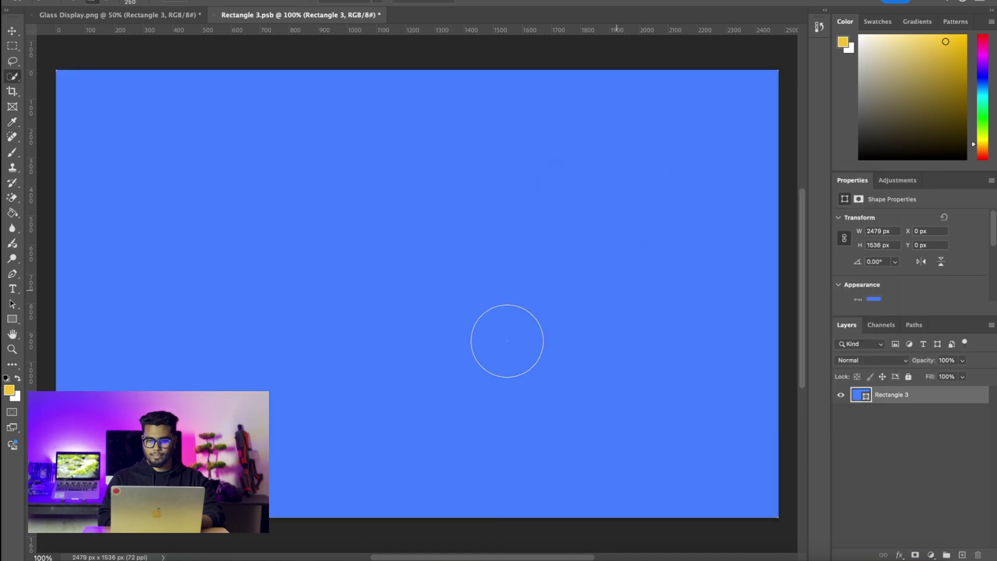
key("ctrl+s")
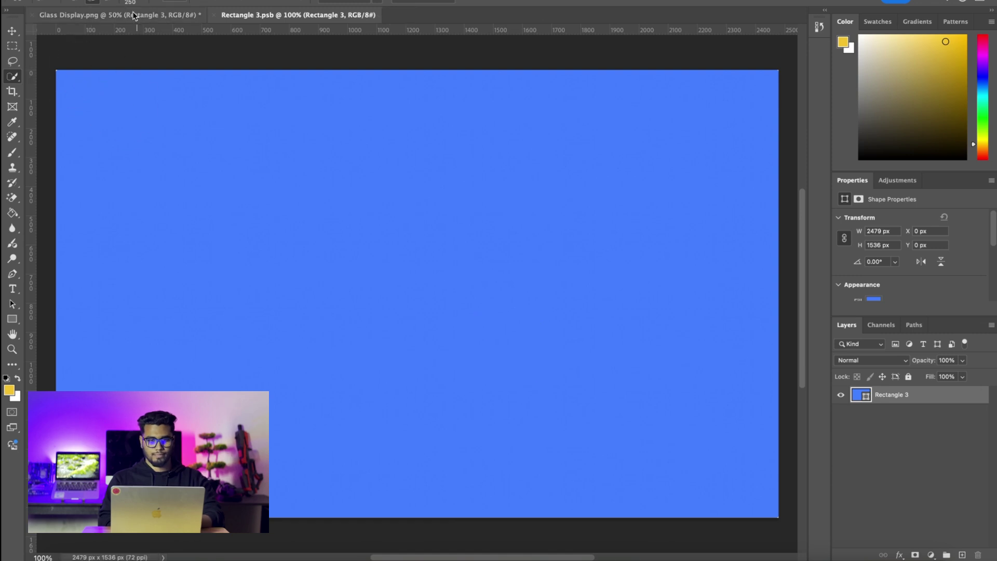
left_click(134, 15)
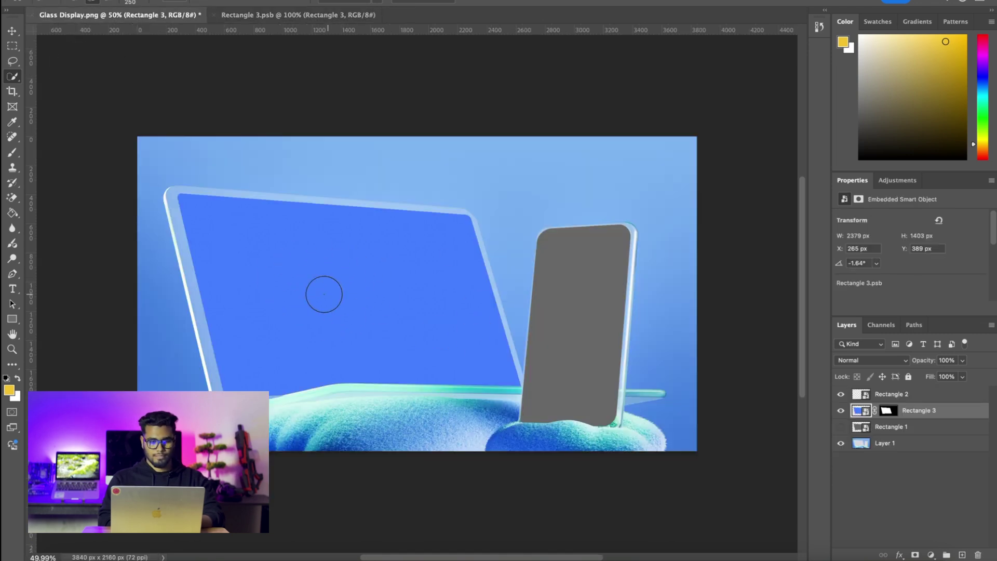
In the Rectangle 3 smart object, add a group containing the text "THIs IS A Text", save it, and return to Glass Display
left_click(13, 31)
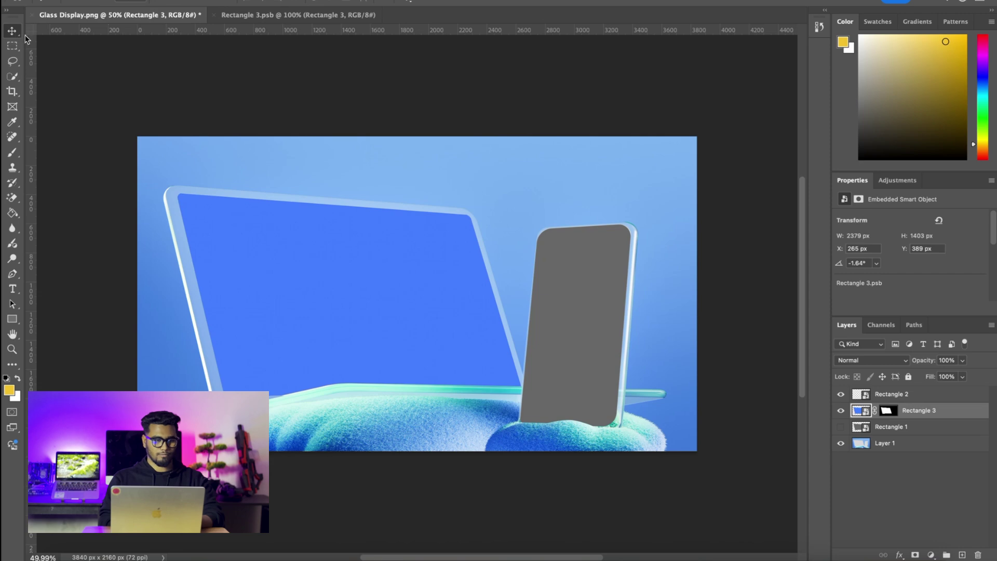
double_click(862, 411)
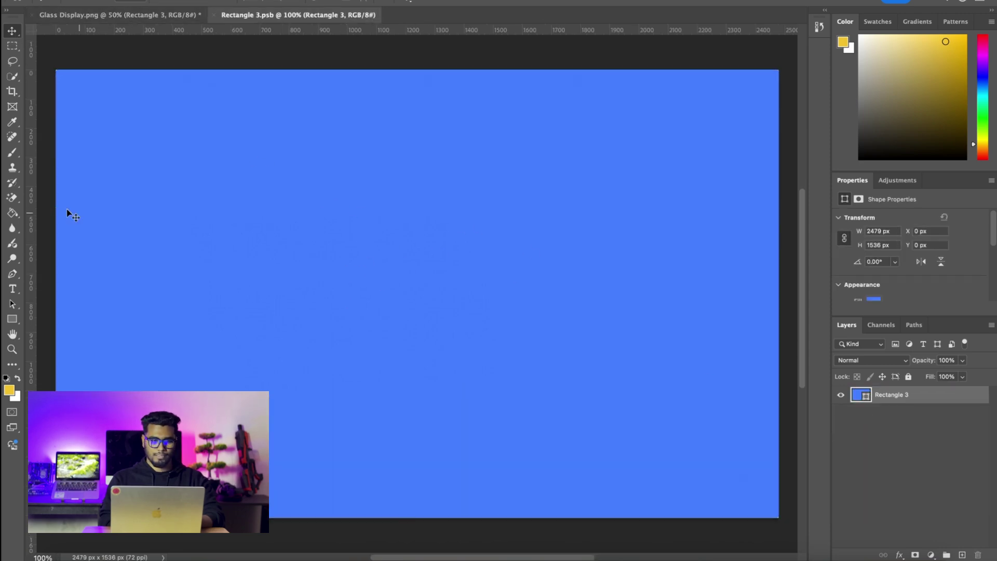
left_click(12, 289)
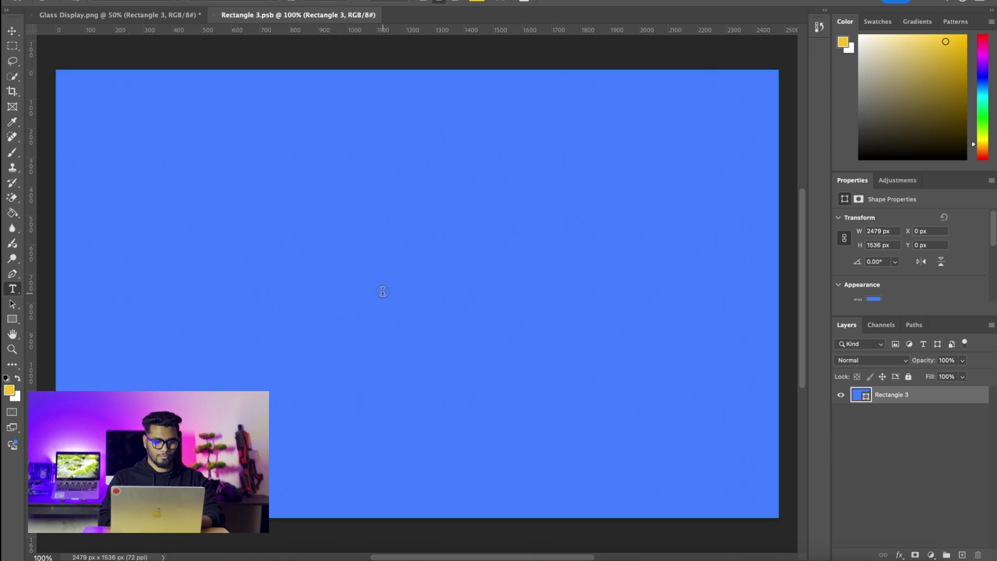
left_click(947, 555)
left_click(374, 272)
type("THIs IS")
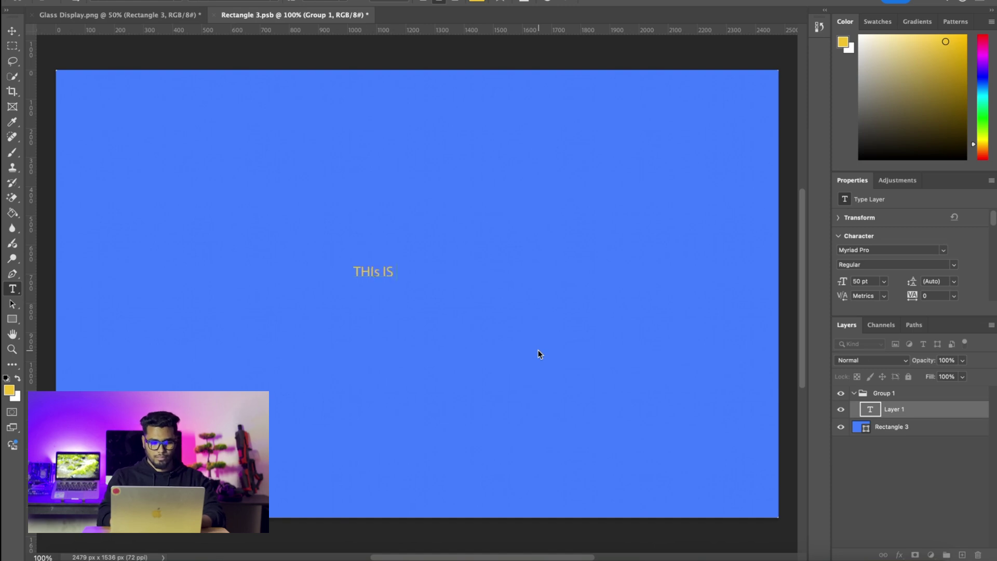
type(" A Text")
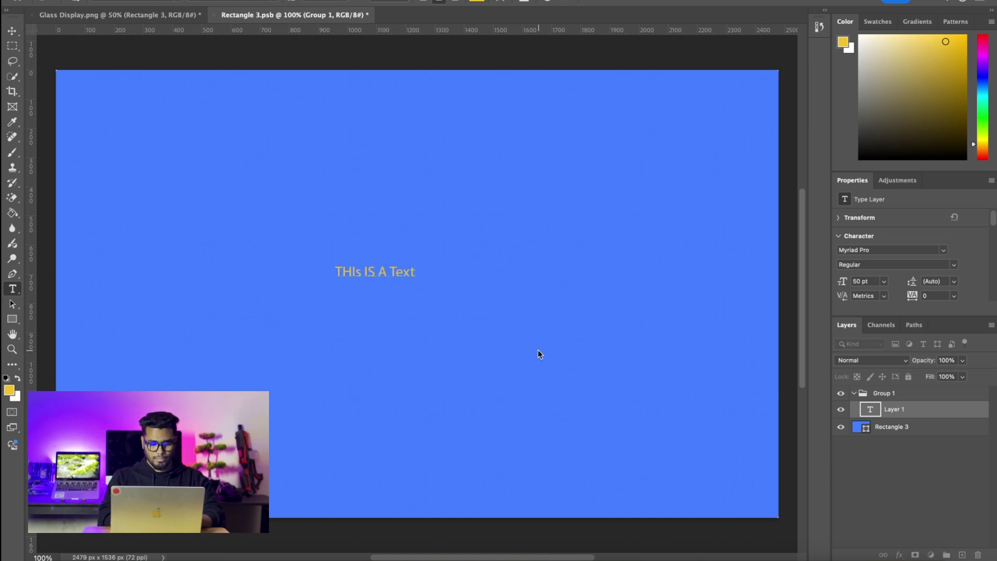
key("Escape")
key("ctrl+s")
left_click(156, 15)
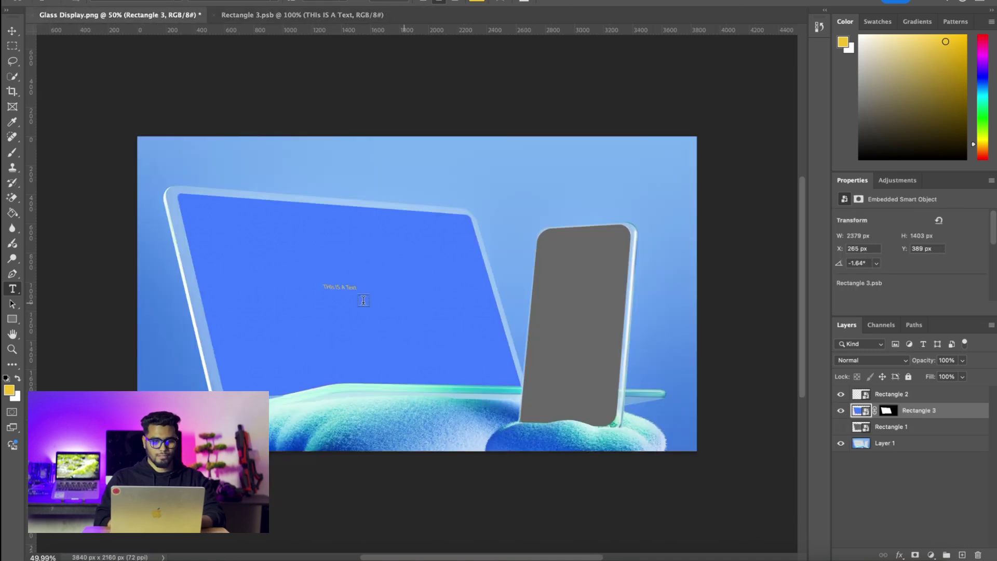
Place the downloaded healthcare website design image into the Rectangle 3 smart object above the text layer
left_click(281, 16)
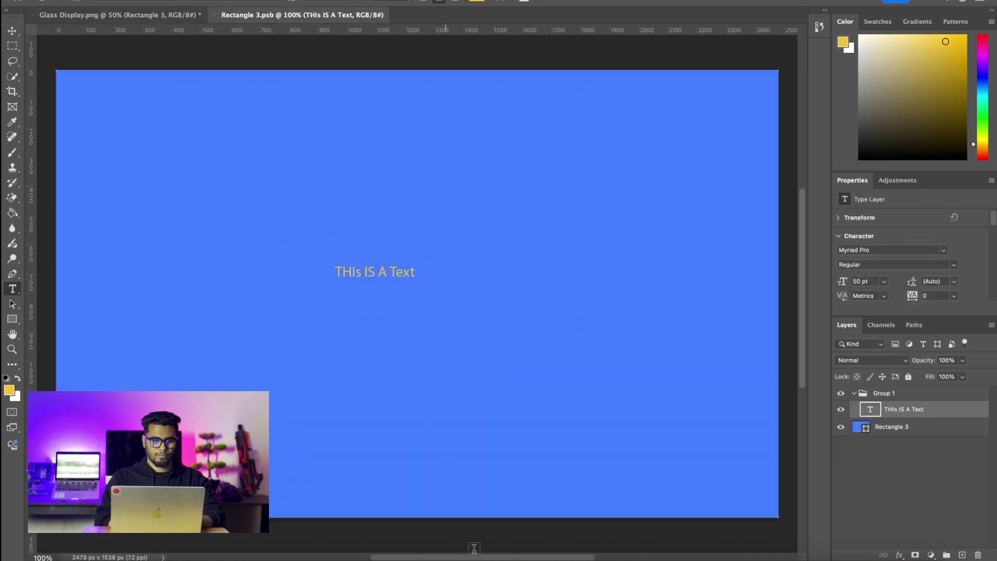
left_click(445, 558)
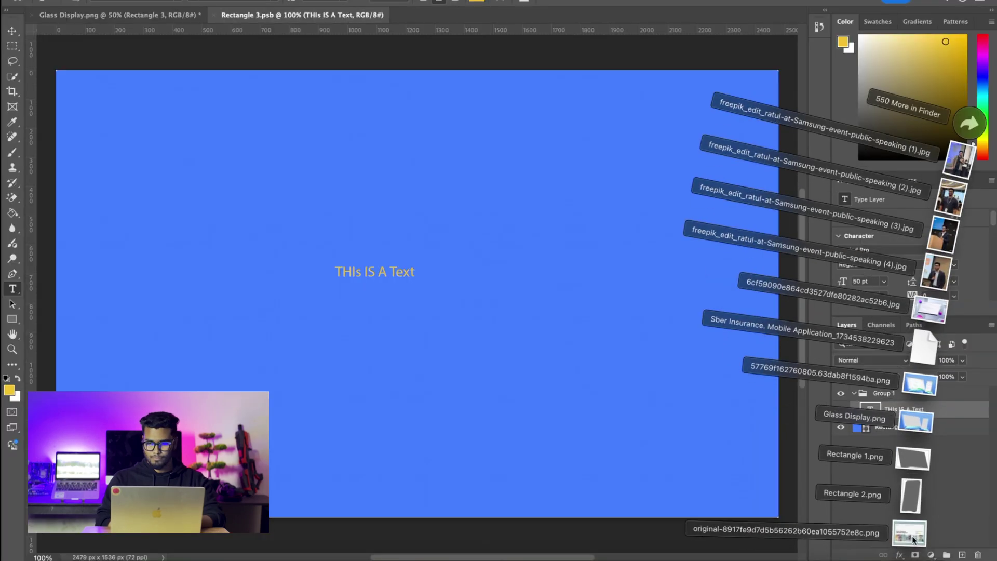
left_click_drag(912, 539, 490, 318)
key("Return")
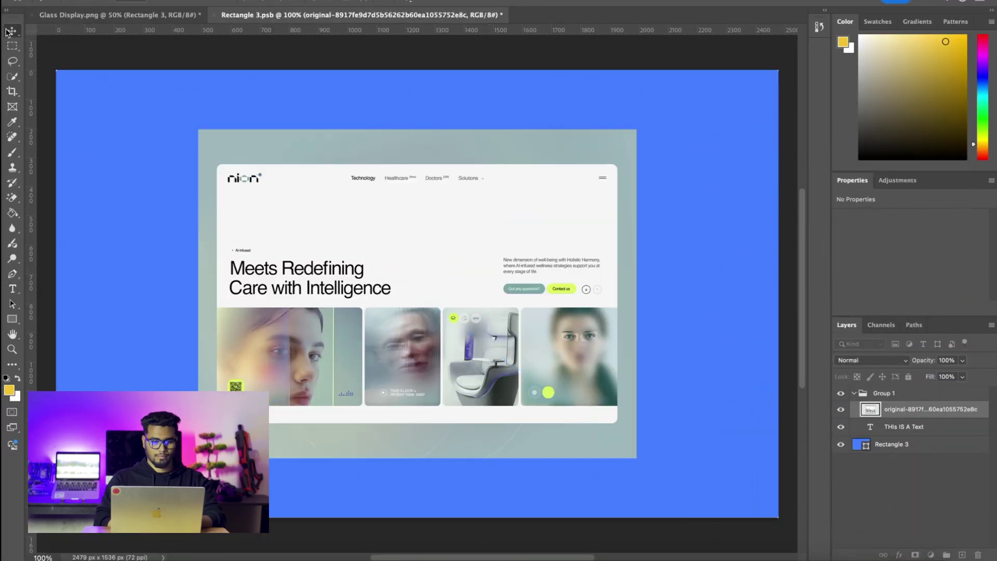
Enlarge the website image to about 2850 by 1973 px so its page covers the canvas, save, and return to Glass Display
key("ctrl+t")
scroll(521, 193, "down", 2)
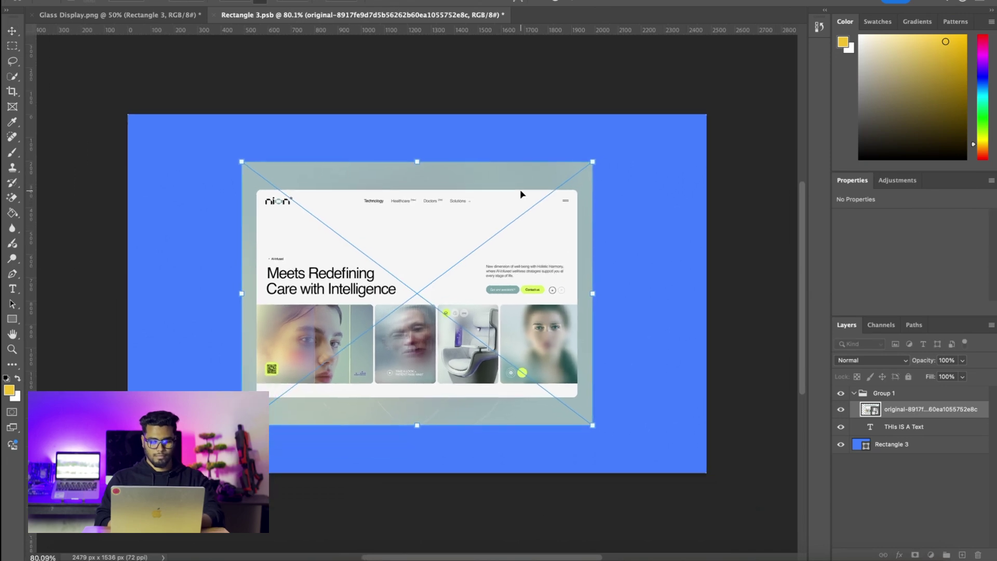
left_click_drag(594, 423, 749, 524)
left_click_drag(462, 371, 474, 372)
key("Return")
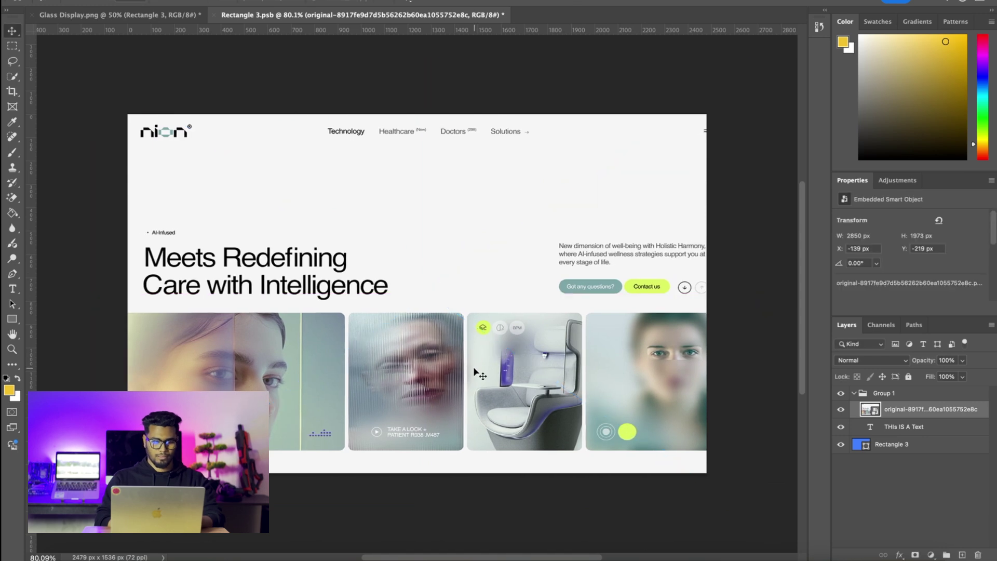
key("super+s")
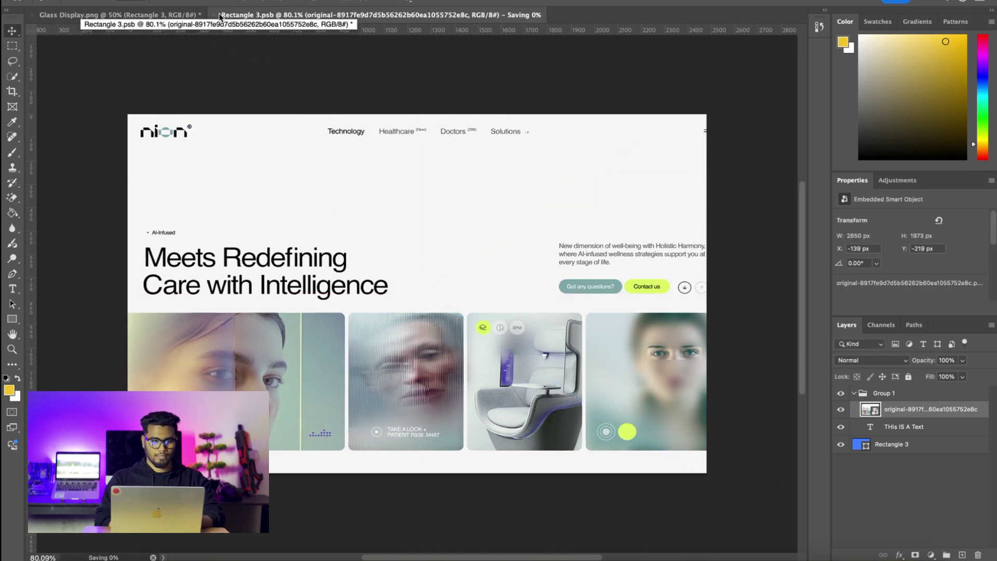
left_click(124, 10)
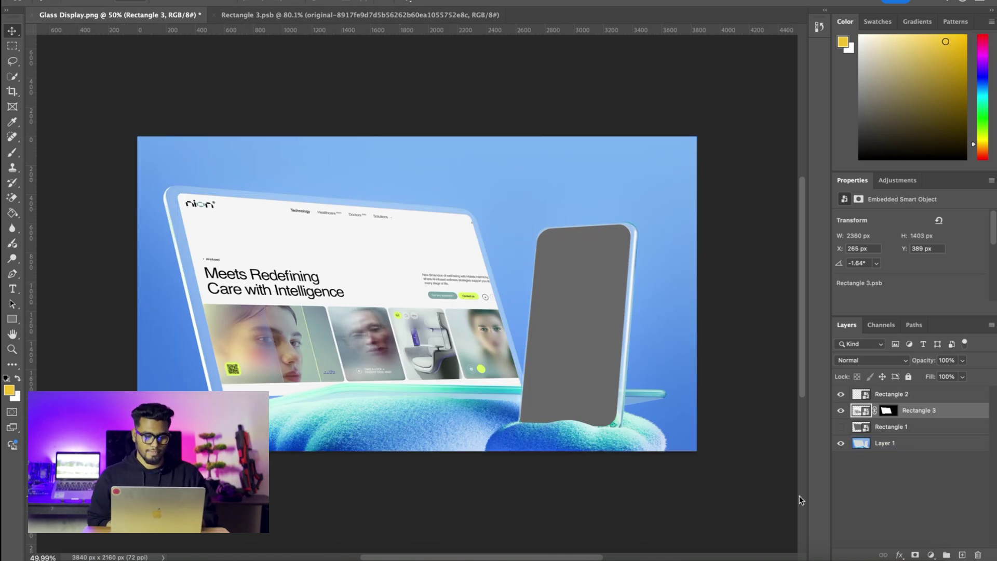
Draw a yellow rectangle about 539 by 1476 px over the phone screen and convert it to a smart object
left_click(567, 351)
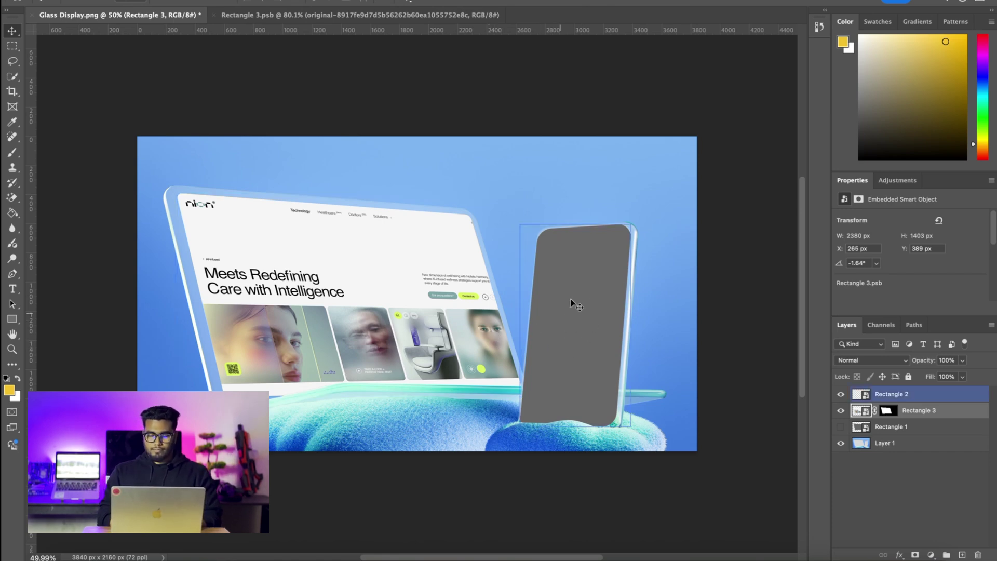
left_click(757, 411)
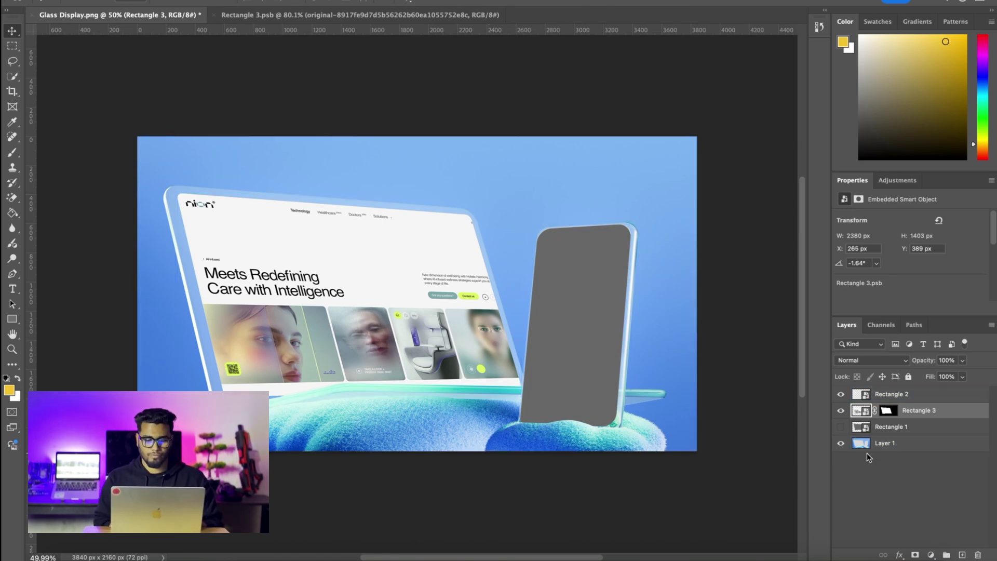
left_click(862, 393)
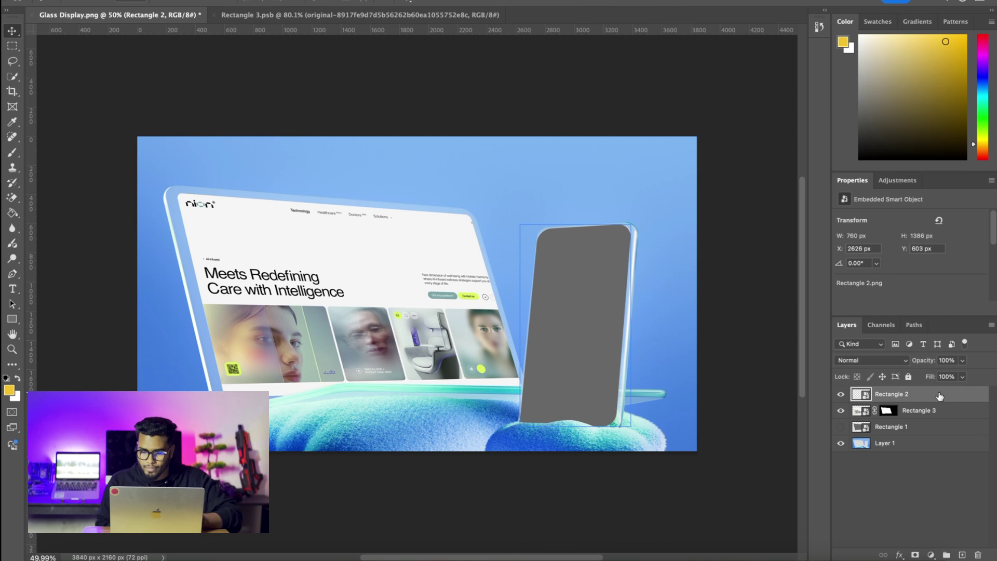
left_click(12, 319)
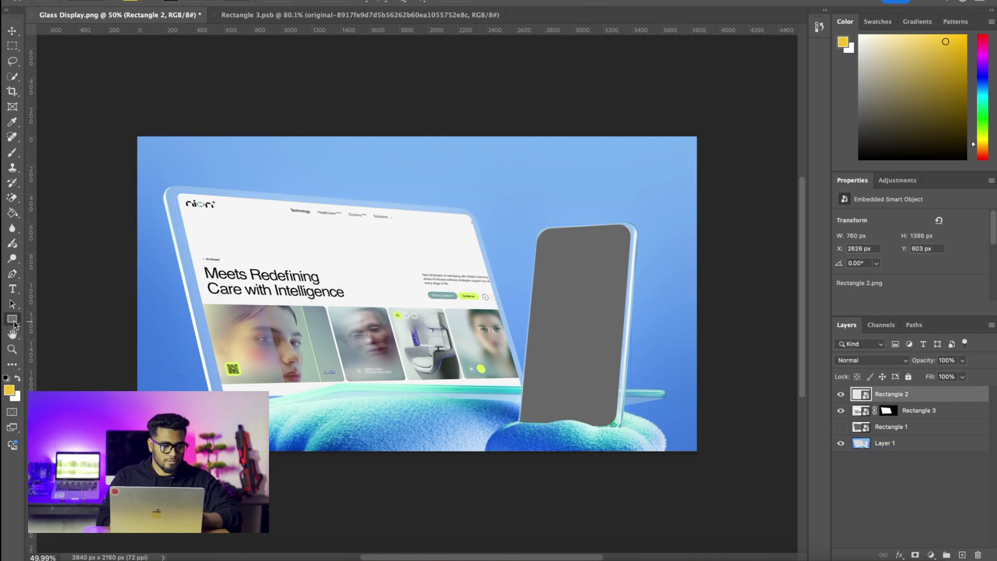
mouse_move(532, 226)
left_mouse_down()
mouse_move(610, 334)
mouse_move(610, 440)
left_mouse_up()
right_click(551, 311)
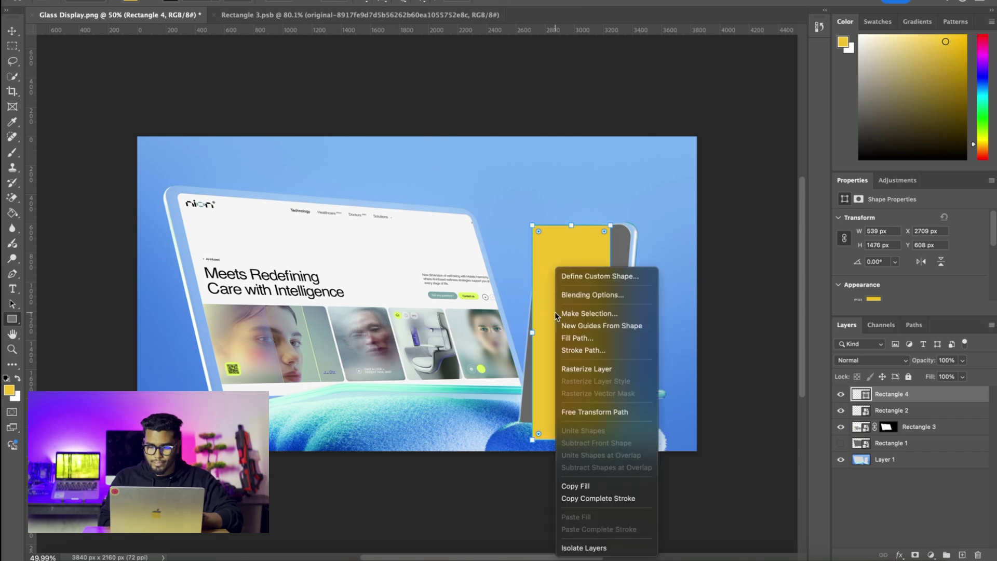
left_click(677, 415)
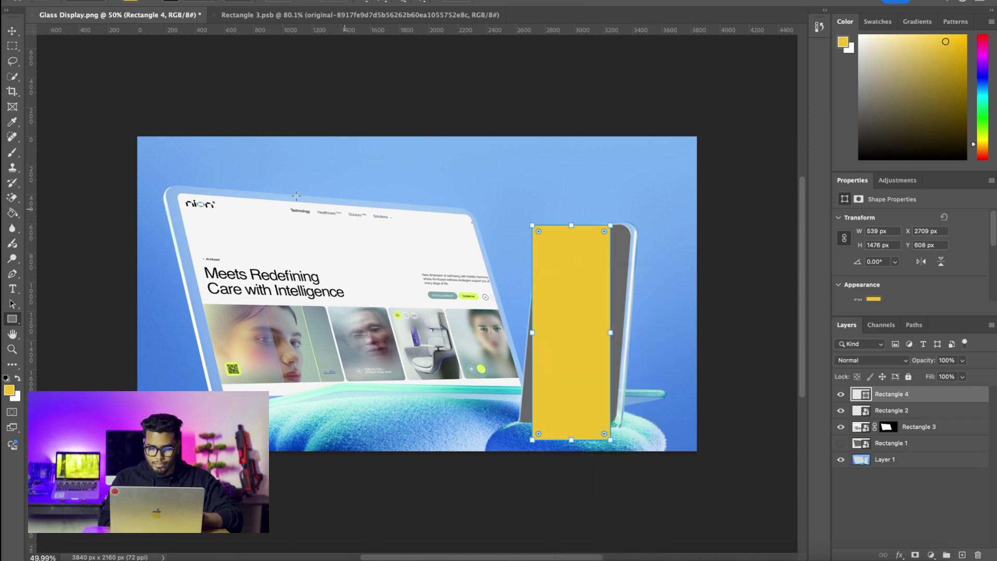
key("v")
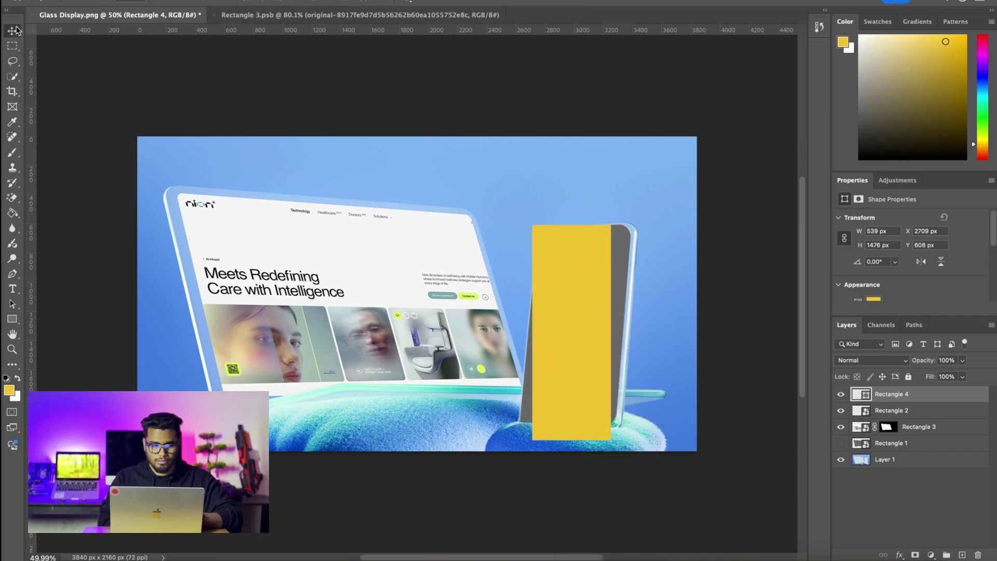
right_click(918, 392)
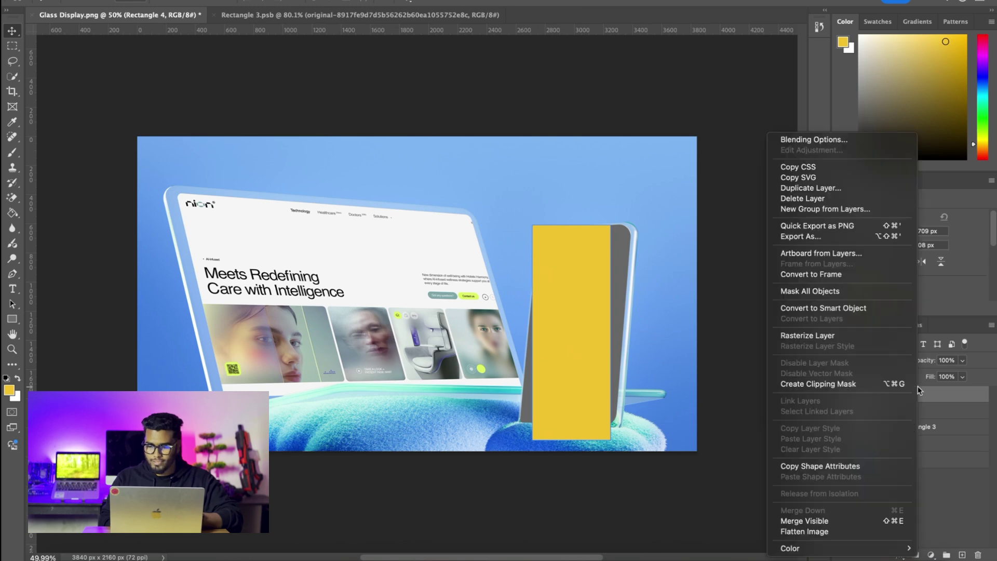
left_click(824, 311)
Lower the Rectangle 4 smart object's opacity to 30% and skew its four corners to fit the phone screen's outline
key("ctrl+t")
right_click(562, 279)
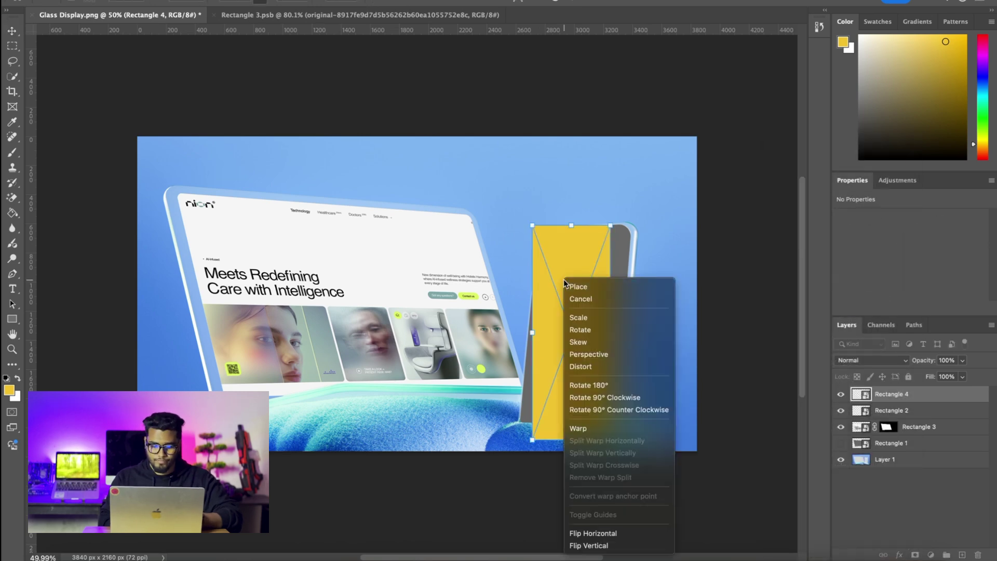
left_click(578, 341)
left_click_drag(610, 225, 632, 228)
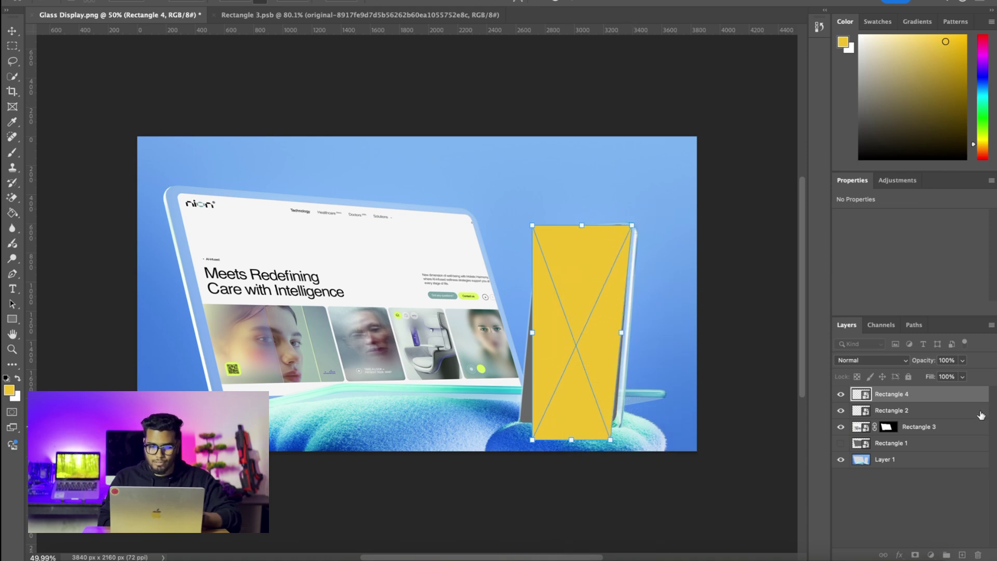
type("30")
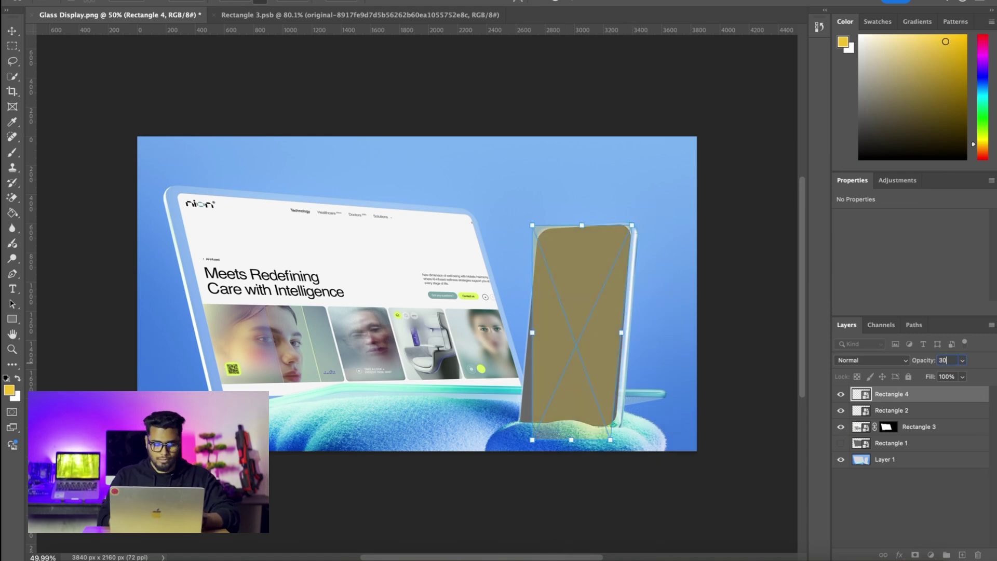
left_click_drag(531, 440, 518, 441)
left_click_drag(610, 440, 615, 428)
left_click_drag(612, 427, 616, 430)
left_click_drag(518, 442, 519, 428)
left_click_drag(533, 225, 538, 228)
left_click_drag(632, 225, 632, 223)
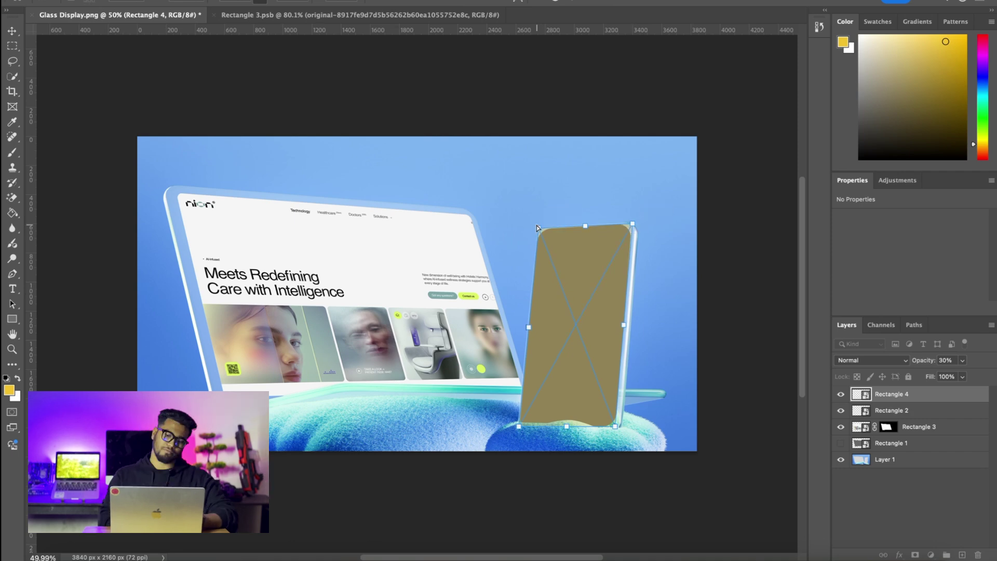
key("Return")
Select the phone screen shape from Rectangle 2, apply that selection as a layer mask on Rectangle 4, and hide Rectangle 2
left_click(929, 411)
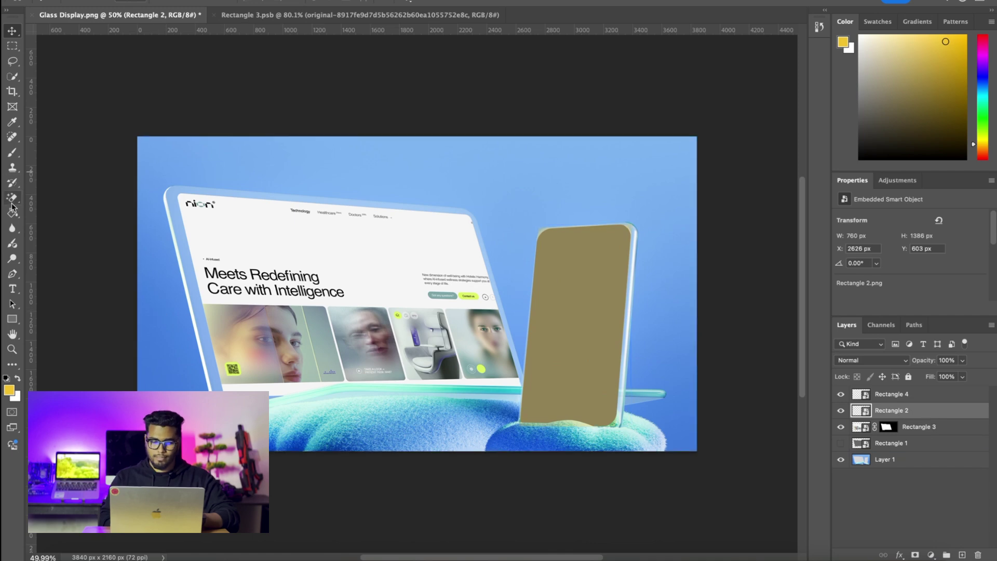
left_click(12, 79)
mouse_move(528, 377)
left_mouse_down()
mouse_move(592, 249)
mouse_move(584, 211)
mouse_move(618, 234)
left_mouse_up()
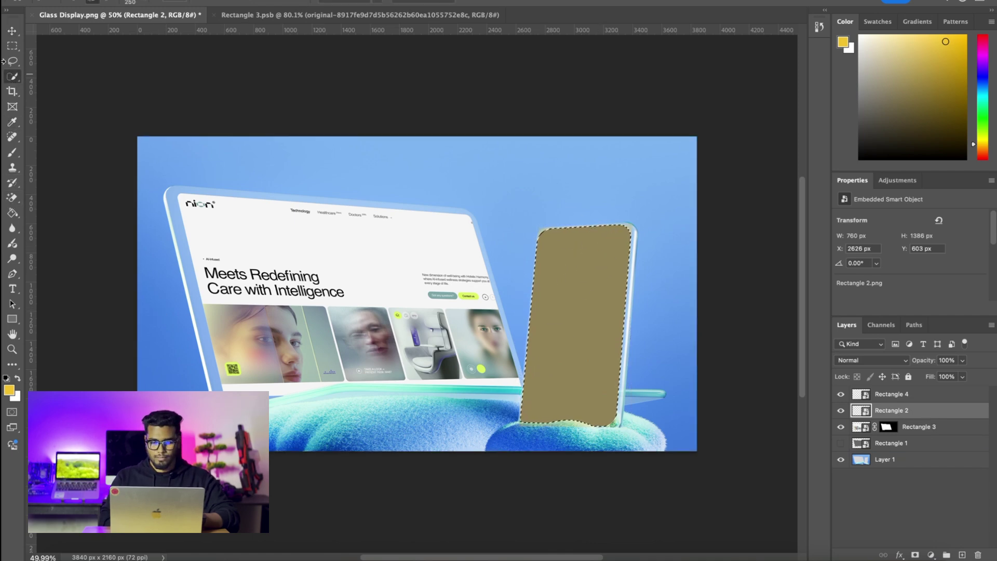
left_click(15, 32)
left_click(944, 424)
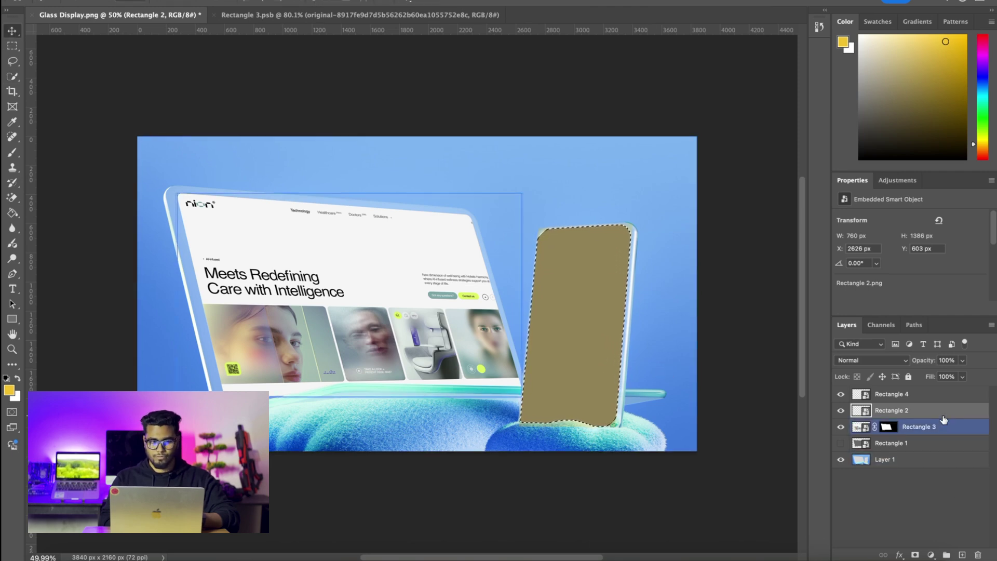
left_click(914, 393)
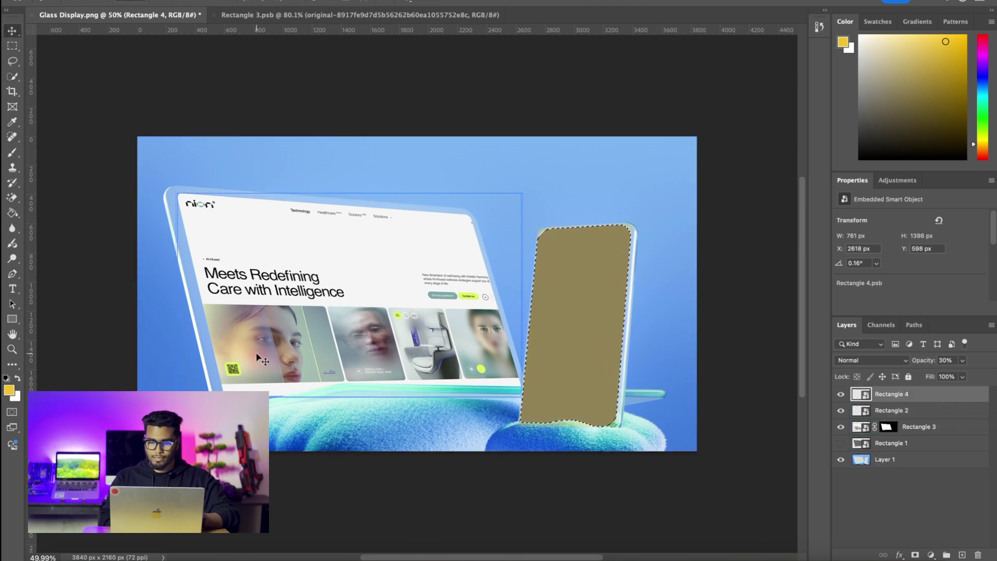
left_click(915, 555)
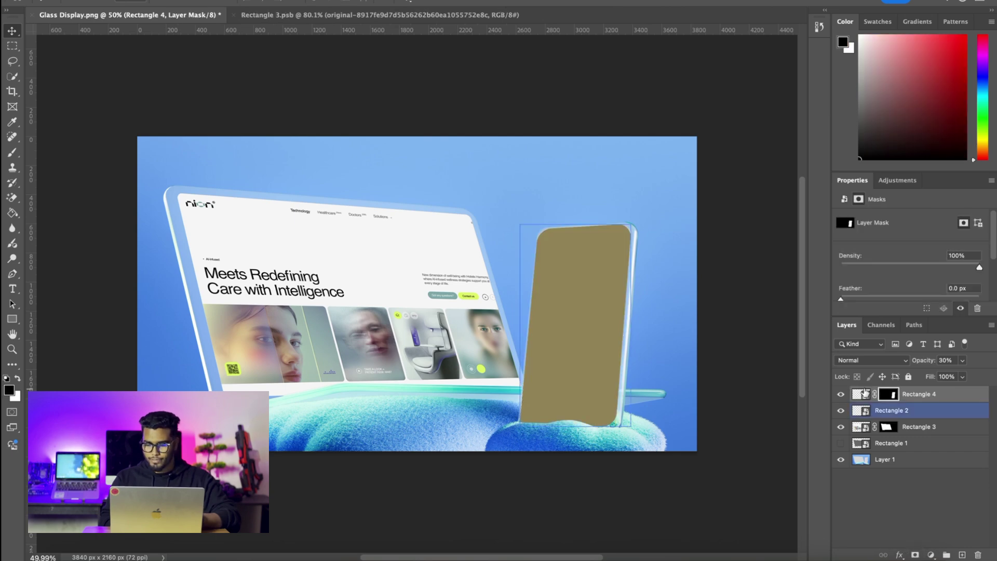
left_click(841, 411)
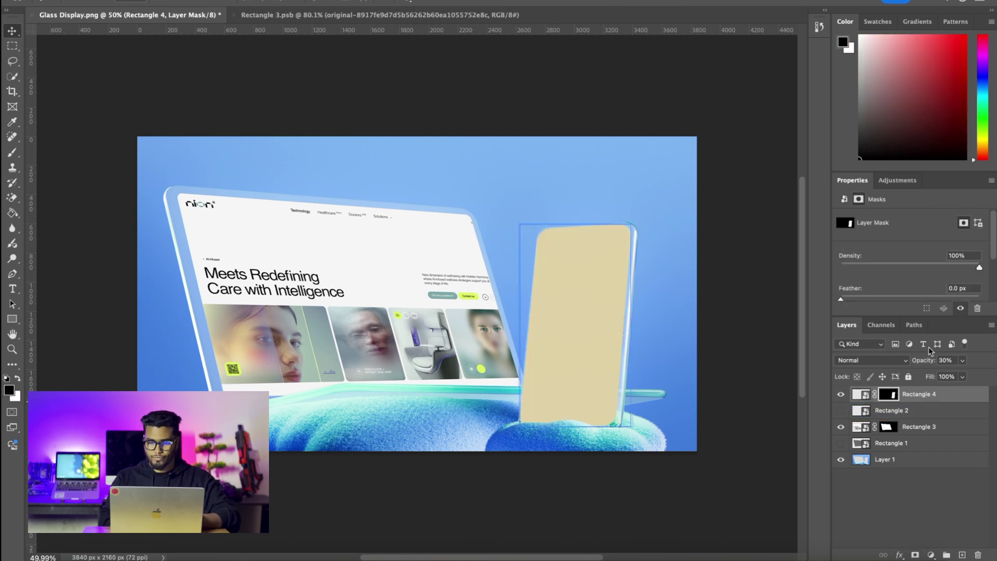
Set Rectangle 4's opacity to 100% and open the contents of its smart object
type("100")
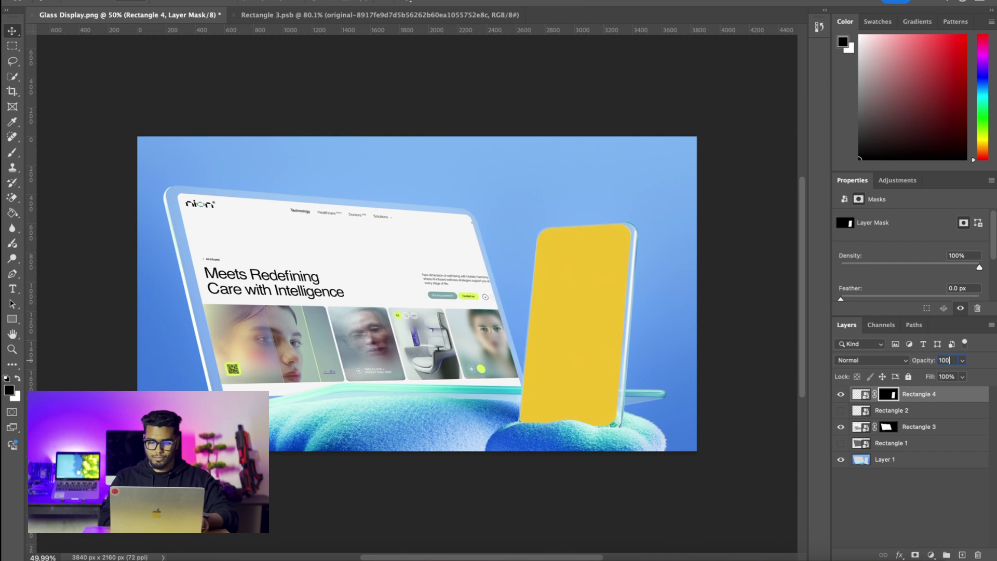
double_click(864, 394)
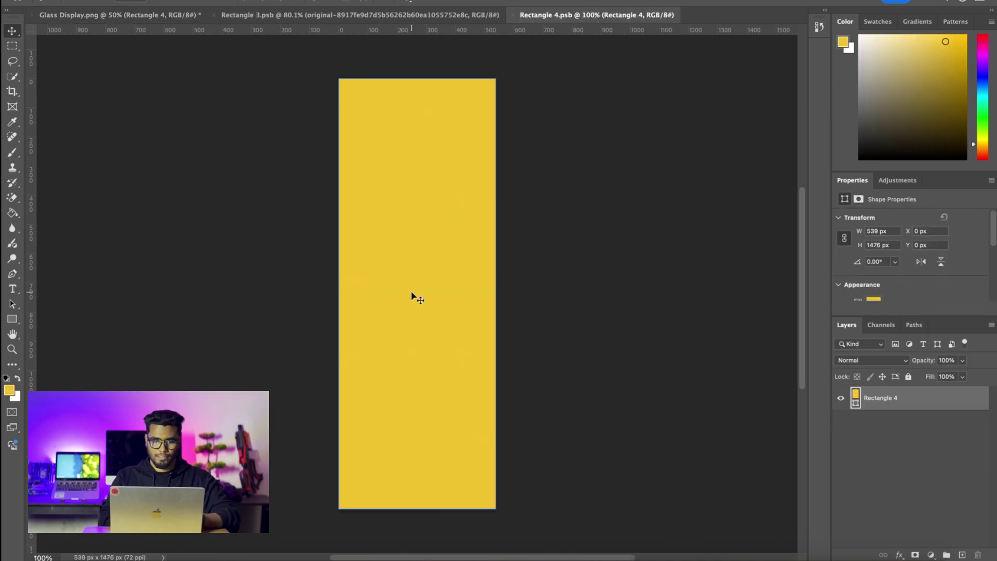
left_click(169, 16)
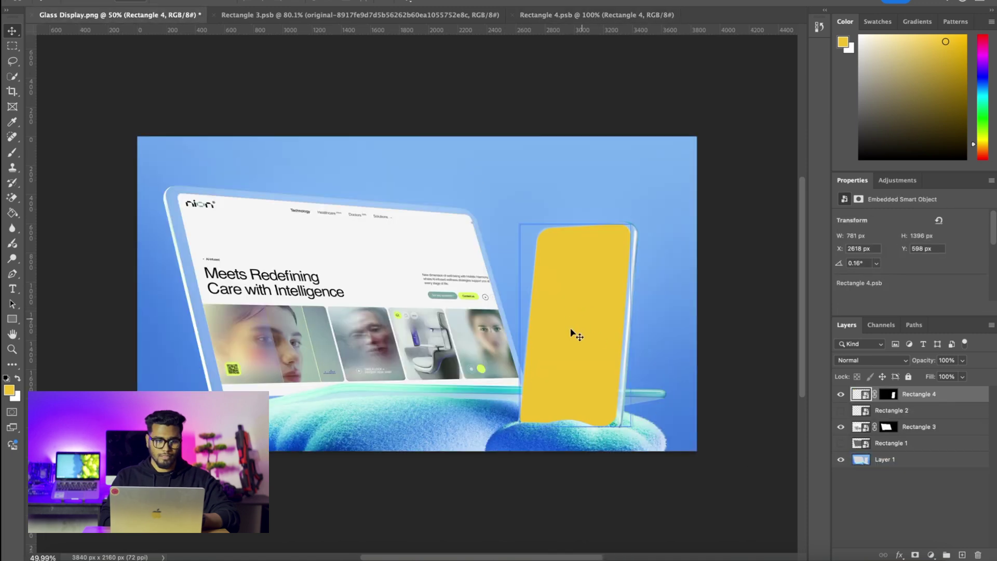
left_click(581, 17)
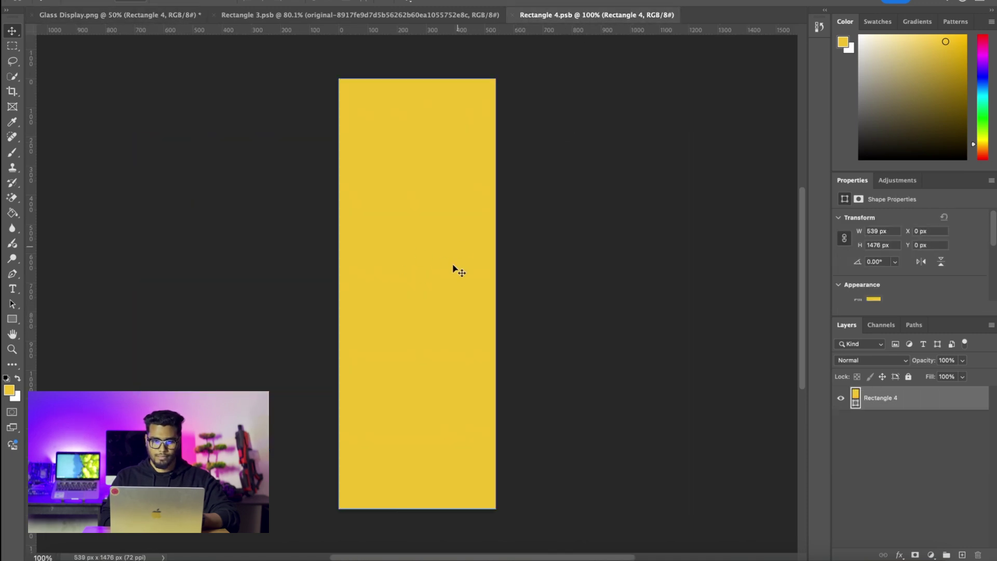
Switch to Chrome, open the Energea Investing App shot on Dribbble, save its image, and return to Photoshop
left_click(447, 553)
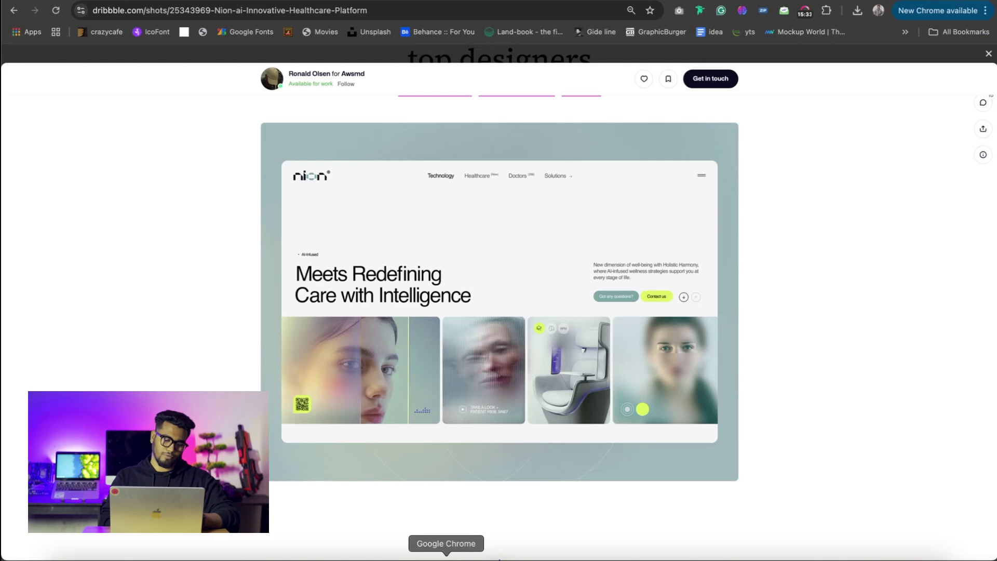
left_click(988, 54)
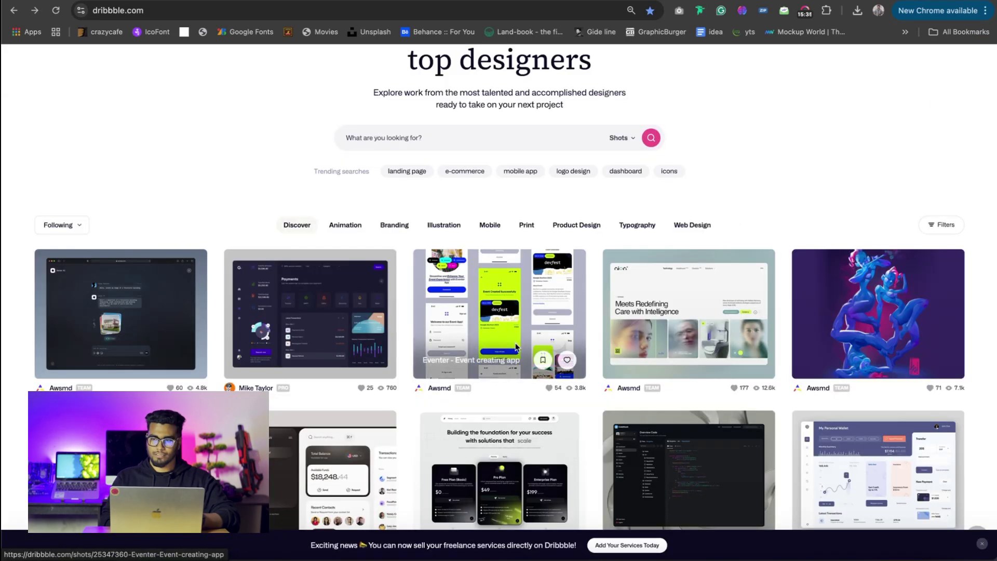
scroll(517, 348, "down", 6)
scroll(515, 346, "down", 4)
left_click(836, 274)
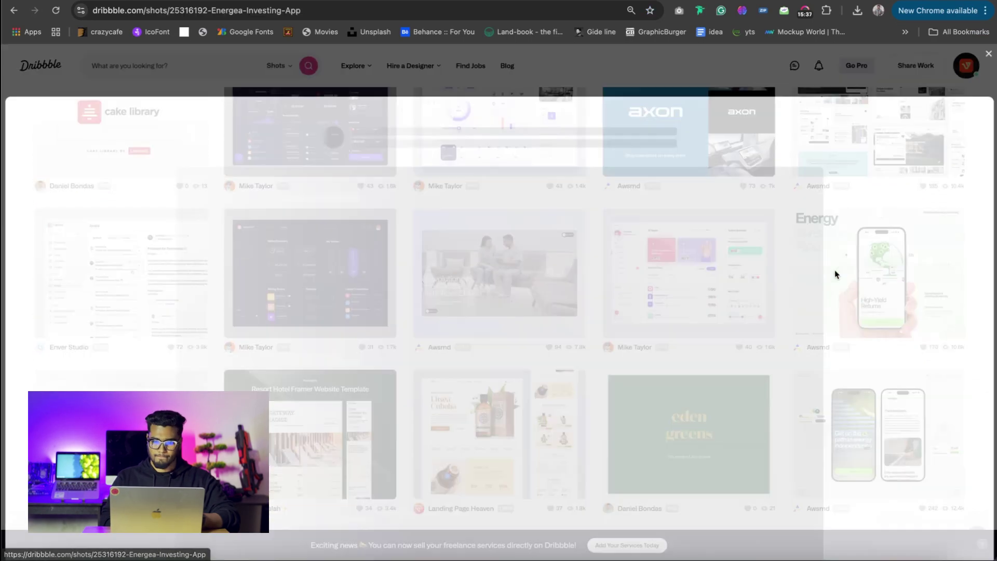
right_click(492, 238)
left_click(527, 358)
left_click(591, 297)
left_click(410, 550)
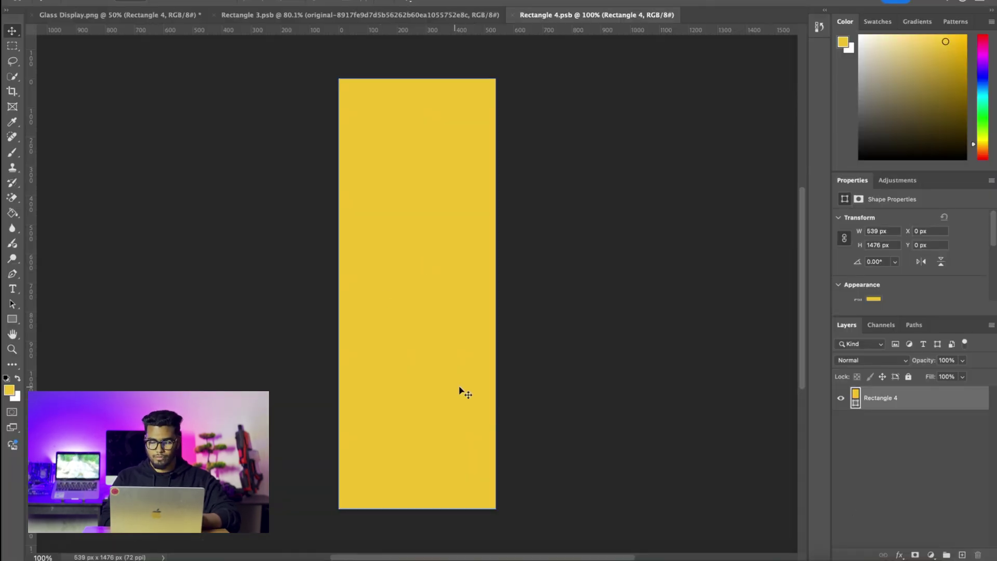
Place the downloaded app image in the Rectangle 4 smart object and scale it to about 2026 by 1968 px, its phone screen filling the canvas
left_click(906, 557)
left_click_drag(907, 539, 368, 321)
left_click_drag(568, 285, 736, 285)
left_click_drag(638, 349, 625, 348)
left_click_drag(723, 285, 770, 299)
left_click_drag(582, 296, 583, 296)
left_click_drag(476, 516, 467, 298)
scroll(470, 394, "up", 10)
key("Return")
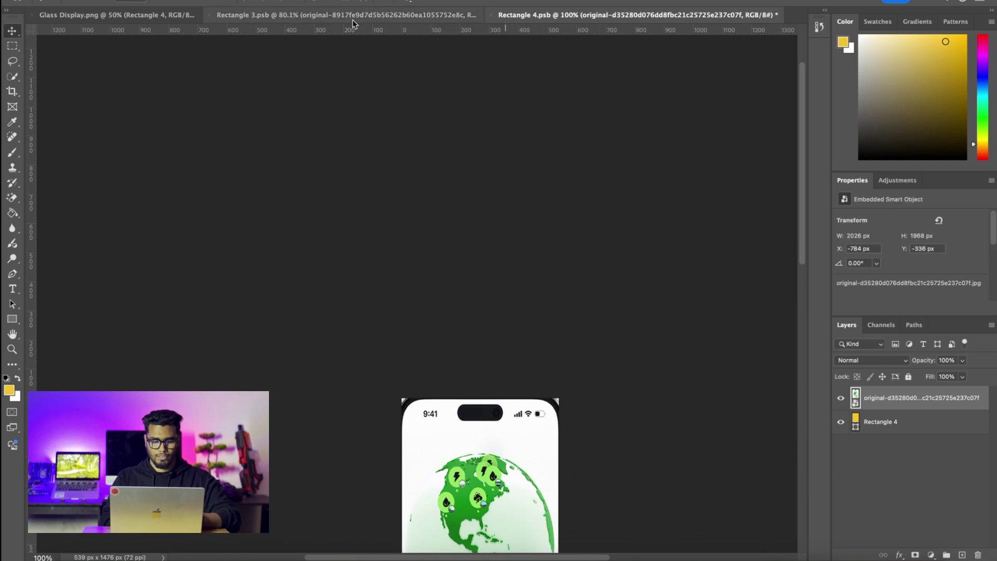
Save the Rectangle 4 smart object and return to the Glass Display document
left_click(355, 18)
left_click(193, 14)
left_click(597, 16)
key("super+s")
scroll(470, 191, "down", 10)
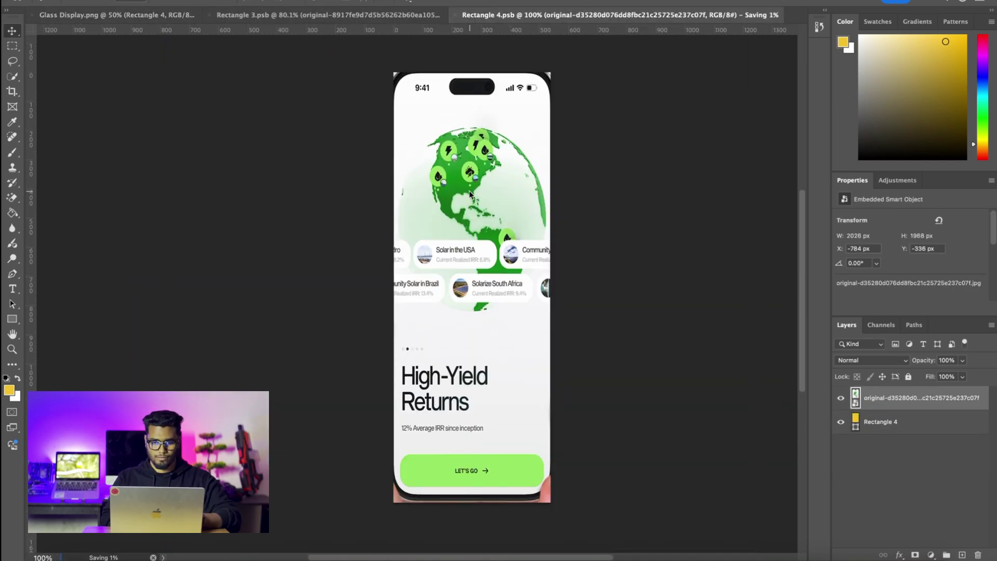
left_click(158, 16)
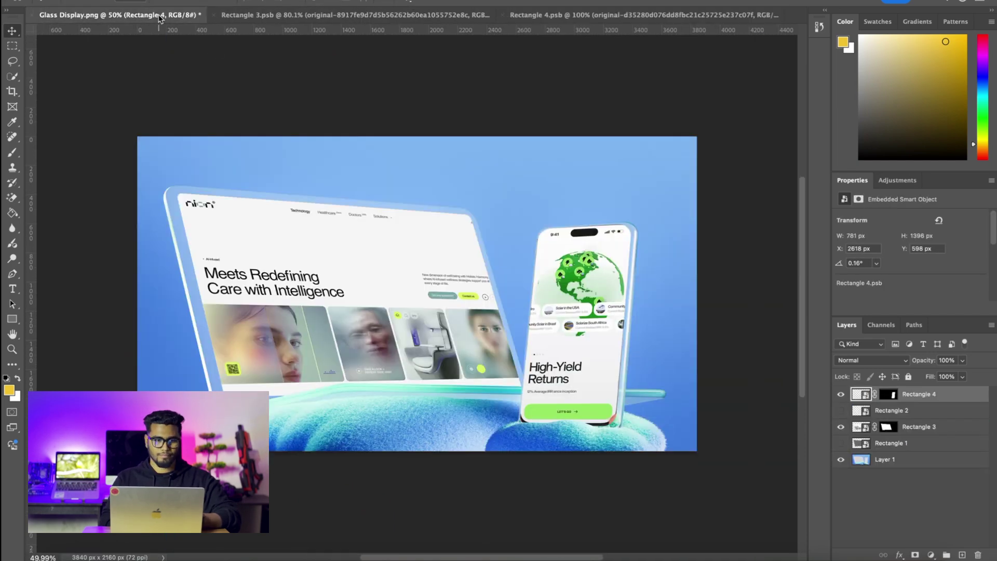